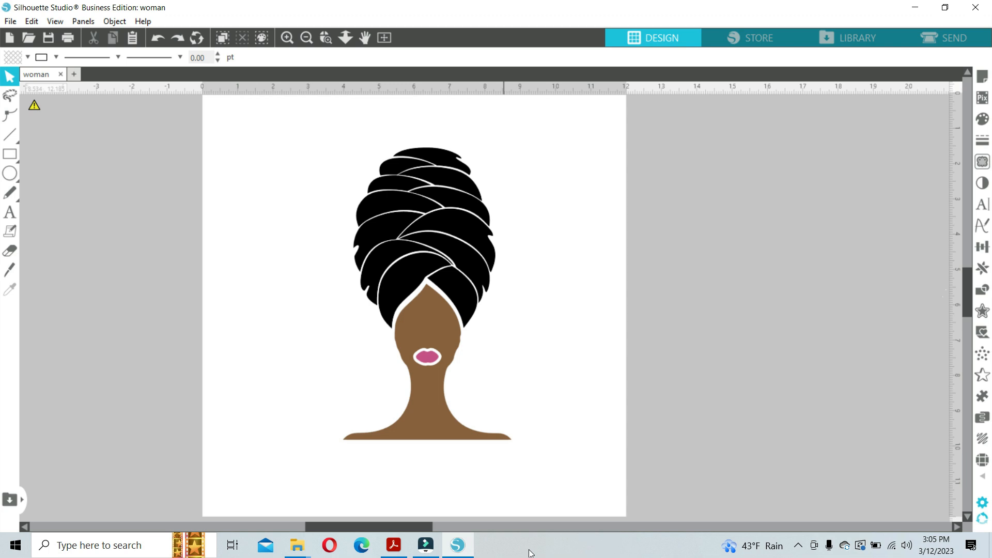
Open the Rhinestones panel and show its advanced options with the Rhinestone Library
left_click(83, 22)
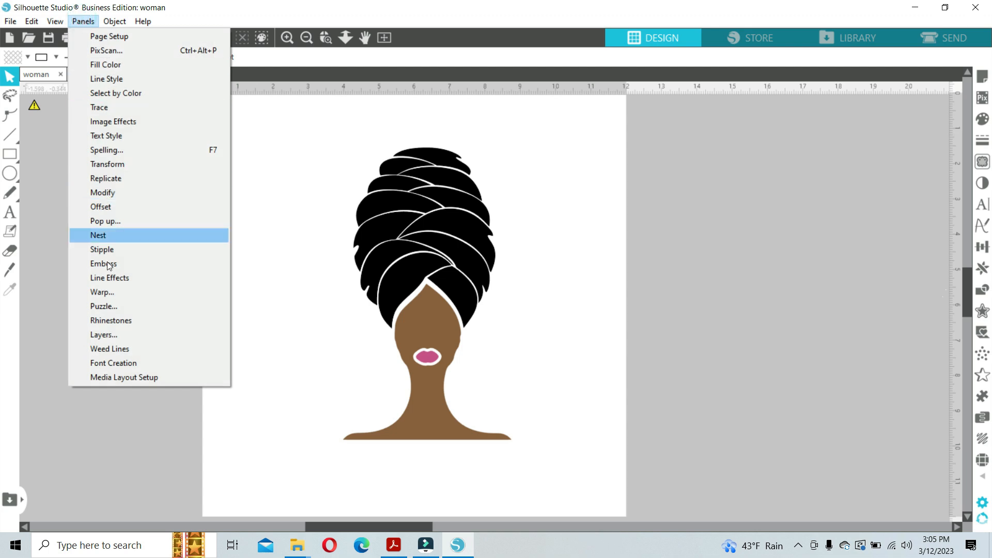
left_click(115, 321)
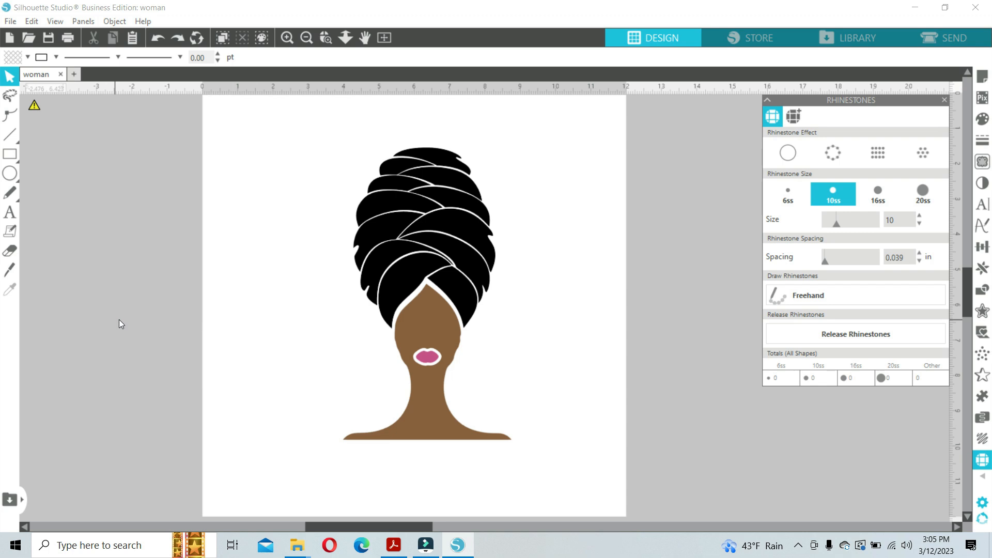
left_click(946, 100)
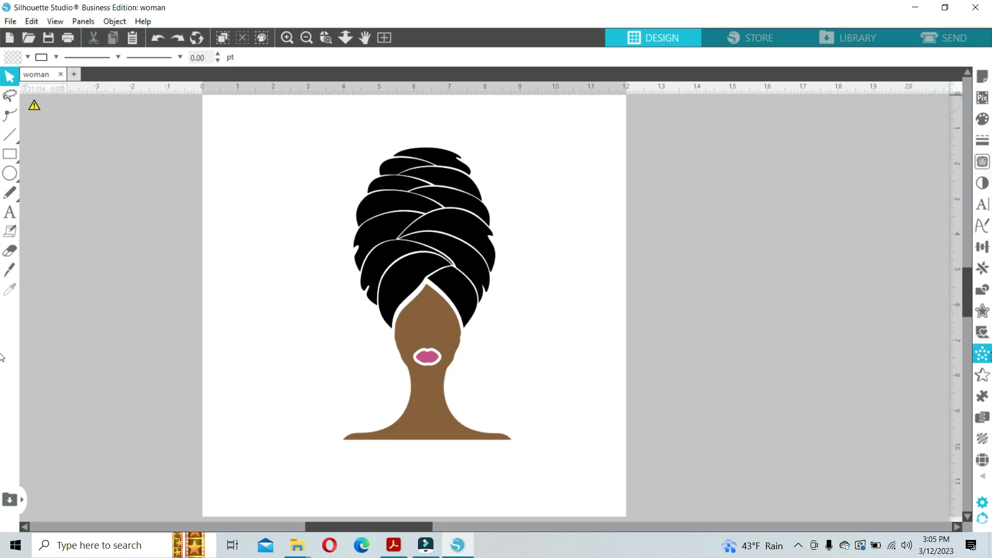
left_click(983, 462)
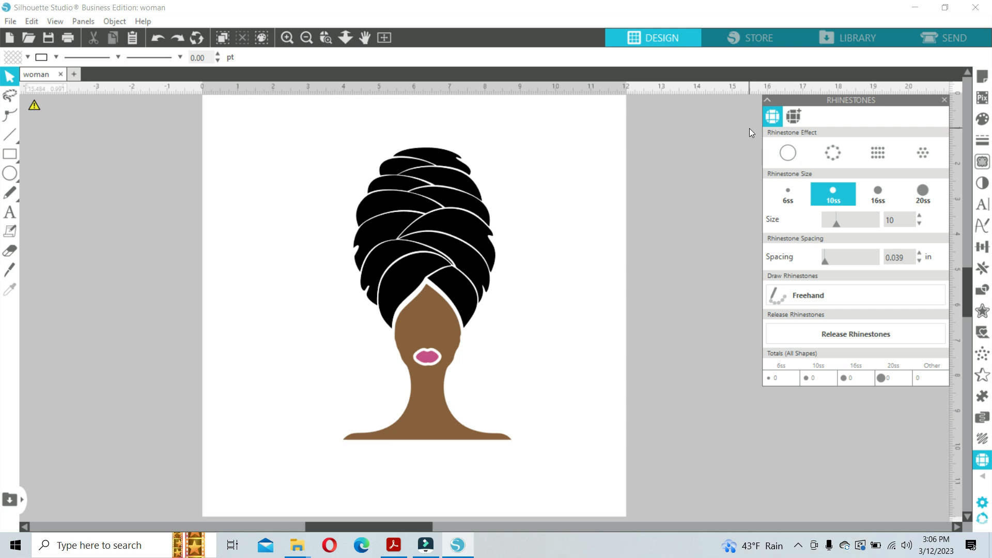
left_click(794, 116)
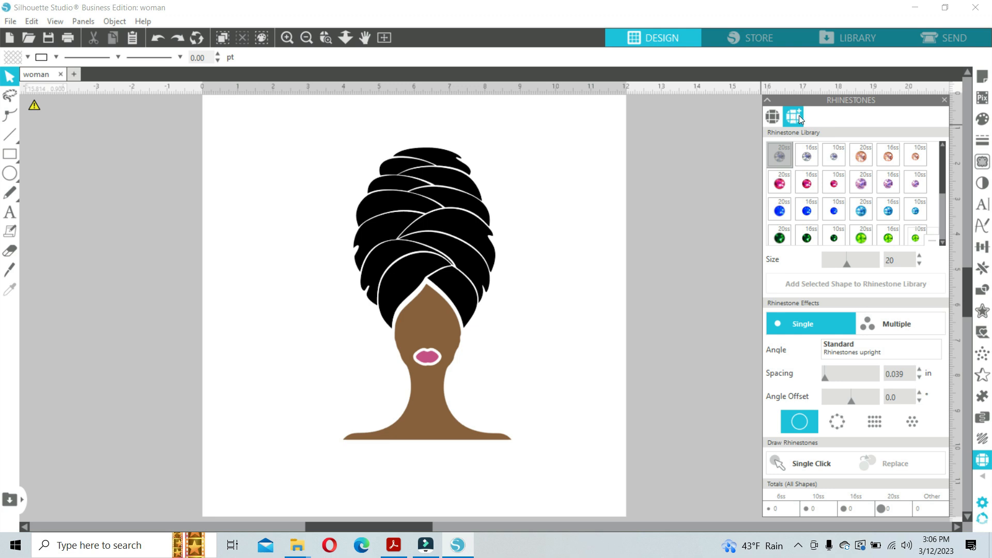
Reduce the first library rhinestone to the smallest size and set the dark blue 20ss rhinestone's size to 6
mouse_move(944, 179)
left_mouse_down()
mouse_move(947, 230)
mouse_move(946, 175)
left_mouse_up()
left_click_drag(845, 264, 823, 269)
left_click(781, 211)
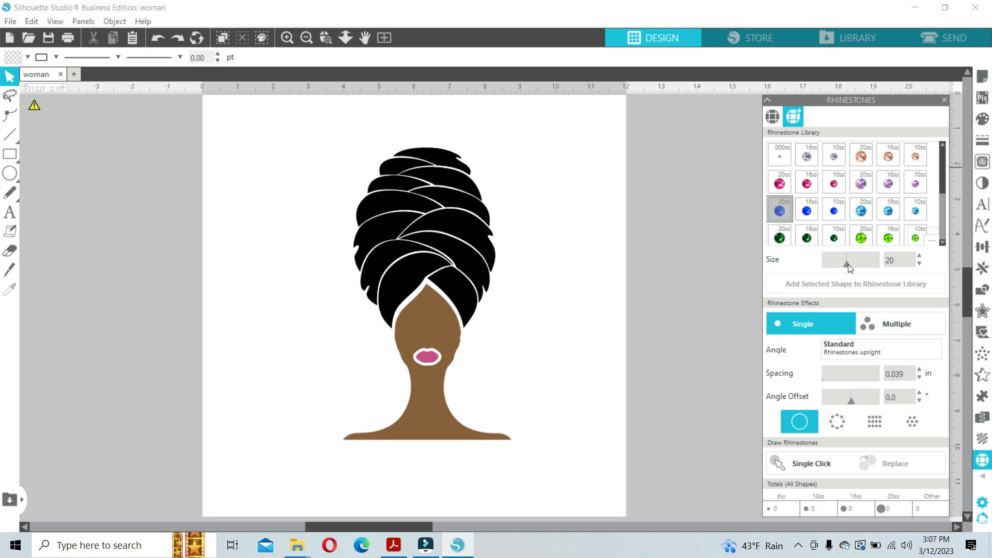
mouse_move(847, 265)
left_mouse_down()
mouse_move(832, 268)
mouse_move(848, 262)
left_mouse_up()
double_click(890, 260)
type("6")
key("Return")
Move the woman artwork off the page and draw a yellow-filled square about 0.83 in wide near the page's upper edge
left_click_drag(450, 263, 100, 119)
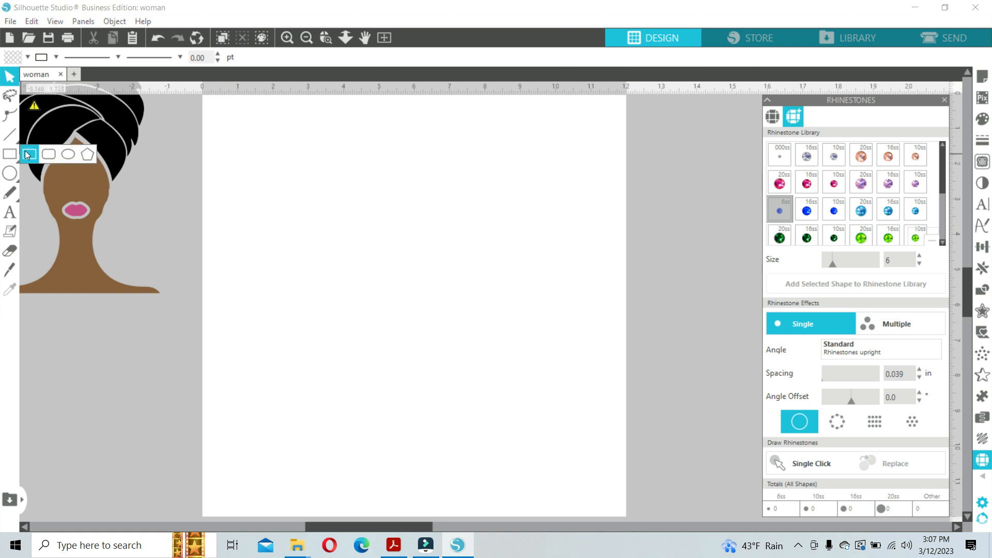
left_click(29, 155)
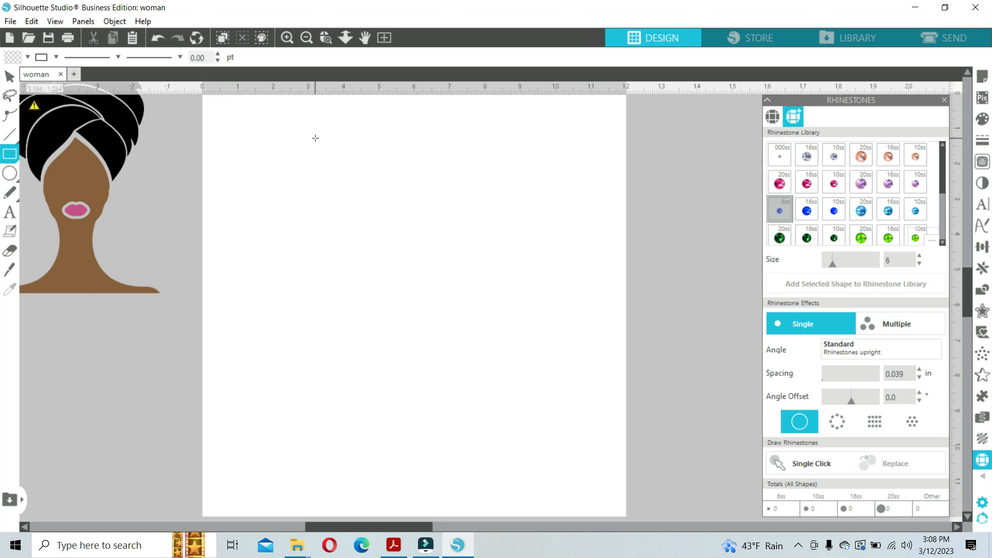
left_click_drag(314, 139, 356, 157)
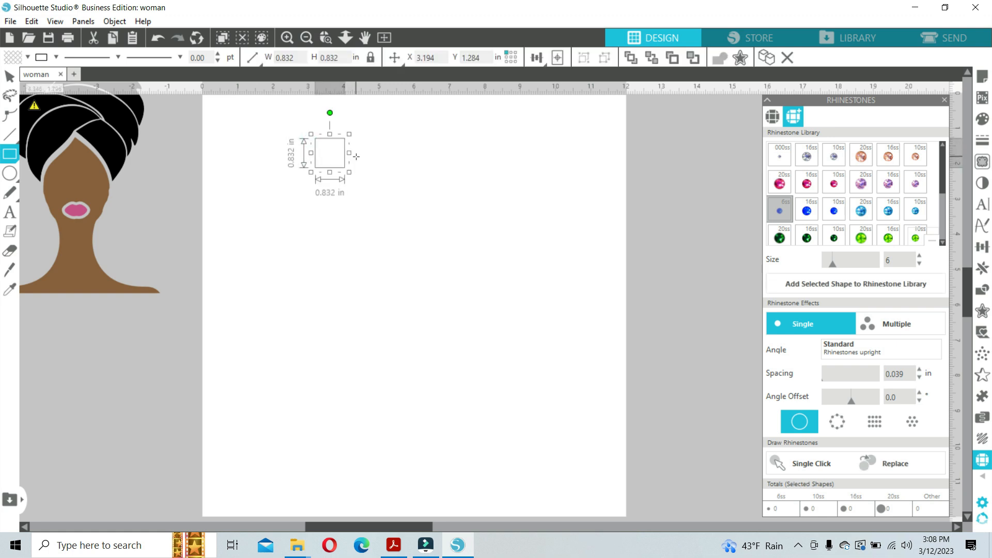
left_click(24, 55)
left_click(38, 76)
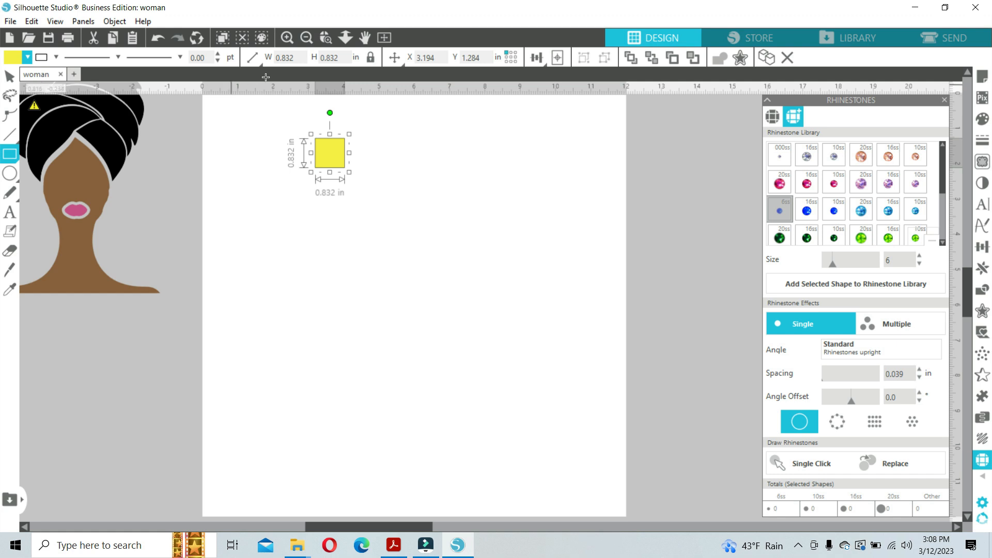
Resize the yellow square to 0.130 in and add it to the Rhinestone Library
left_click_drag(298, 57, 282, 57)
type("130")
key("Return")
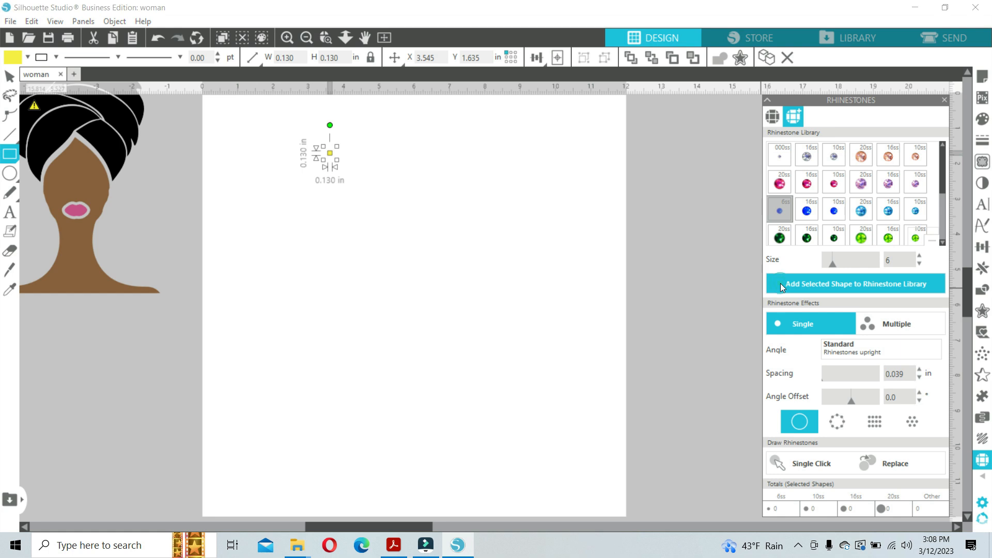
left_click_drag(944, 178, 941, 233)
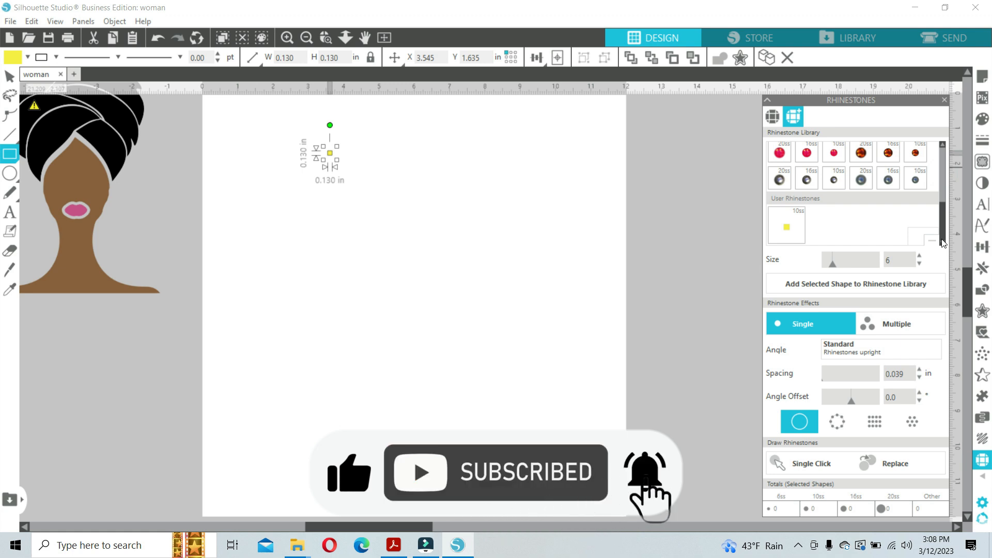
Draw a five-pointed star about 2.47 in wide beside the yellow square and fill it purple
left_click(4, 82)
mouse_move(38, 102)
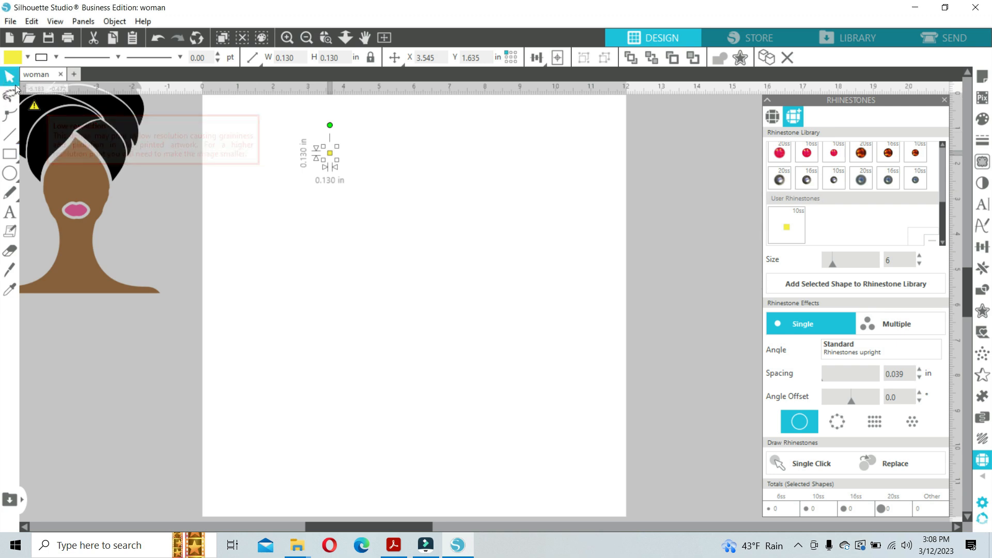
mouse_move(15, 164)
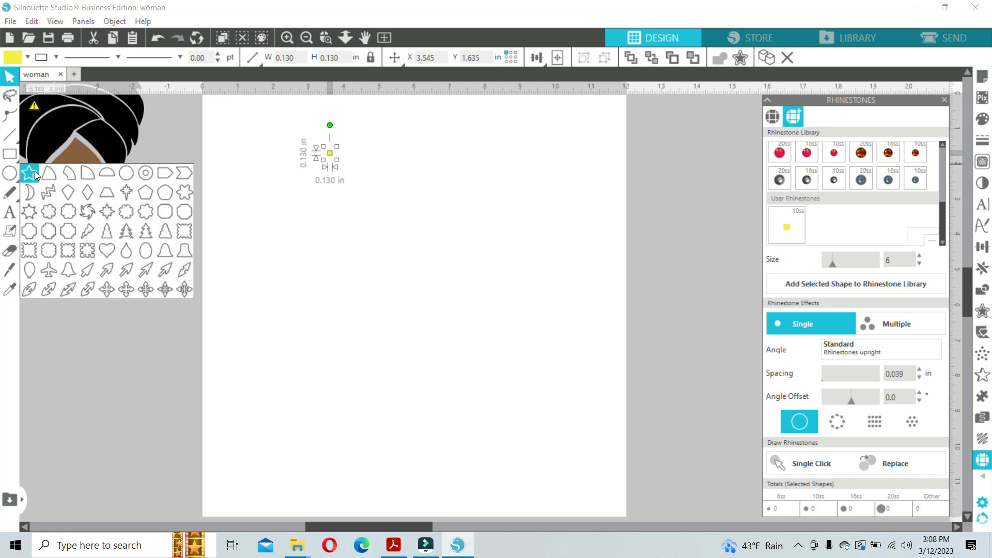
left_click(29, 173)
left_click_drag(408, 155, 437, 191)
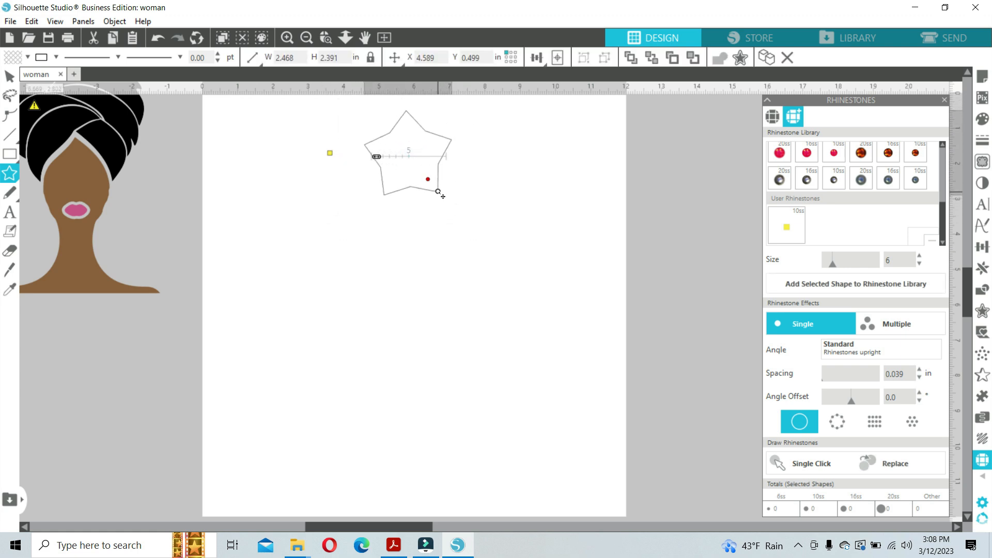
left_click(26, 58)
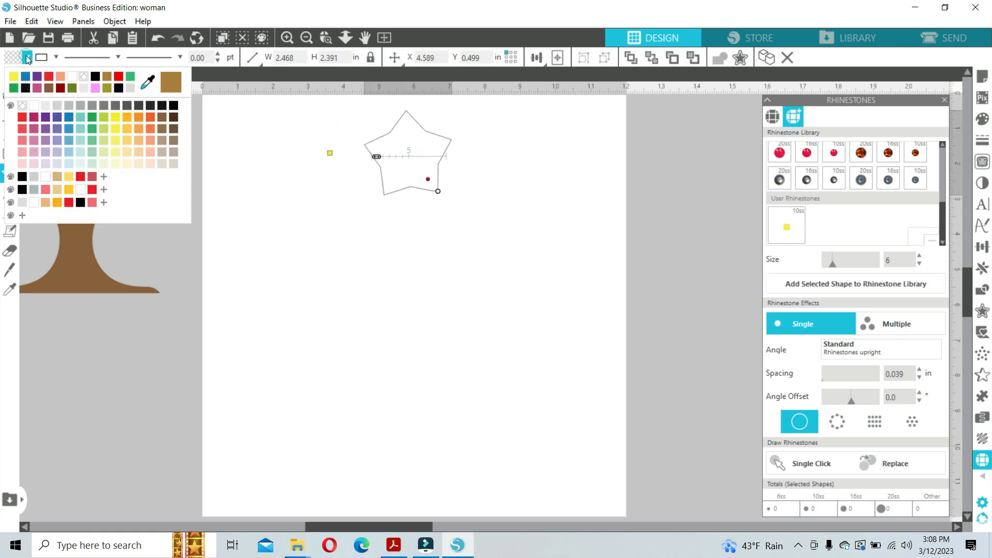
left_click(37, 78)
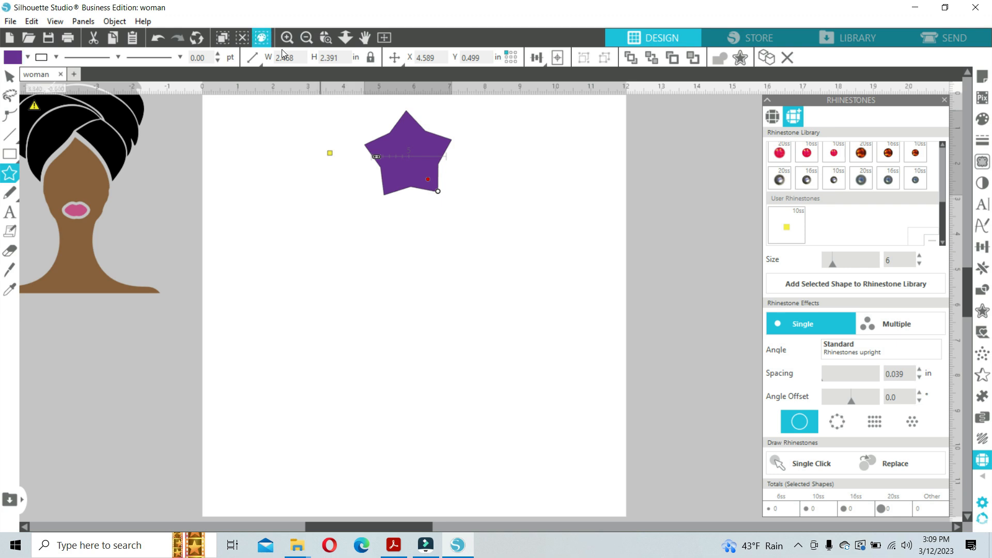
Set the purple star's width to 0.102 in and add it to the Rhinestone Library
left_click(297, 60)
mouse_move(264, 60)
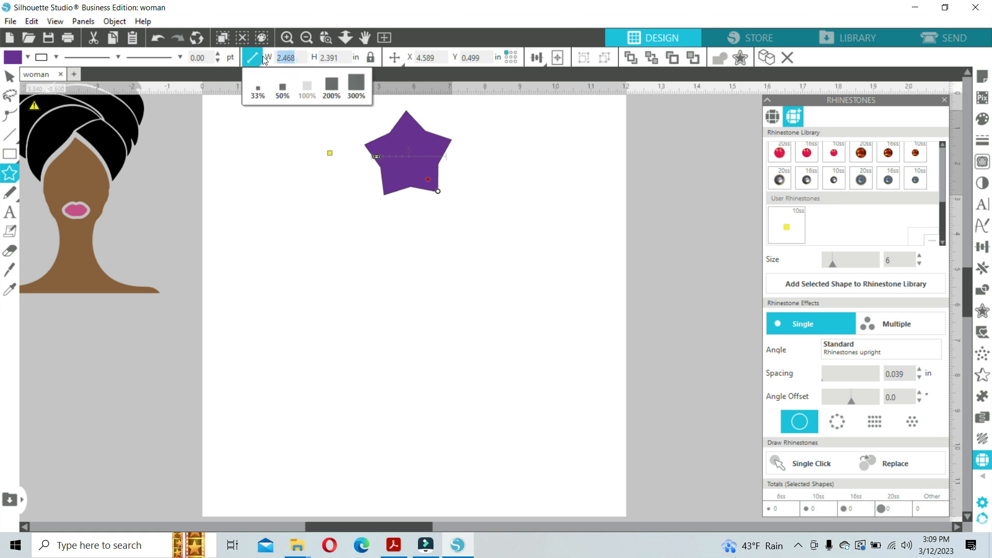
type("0.102")
key("Return")
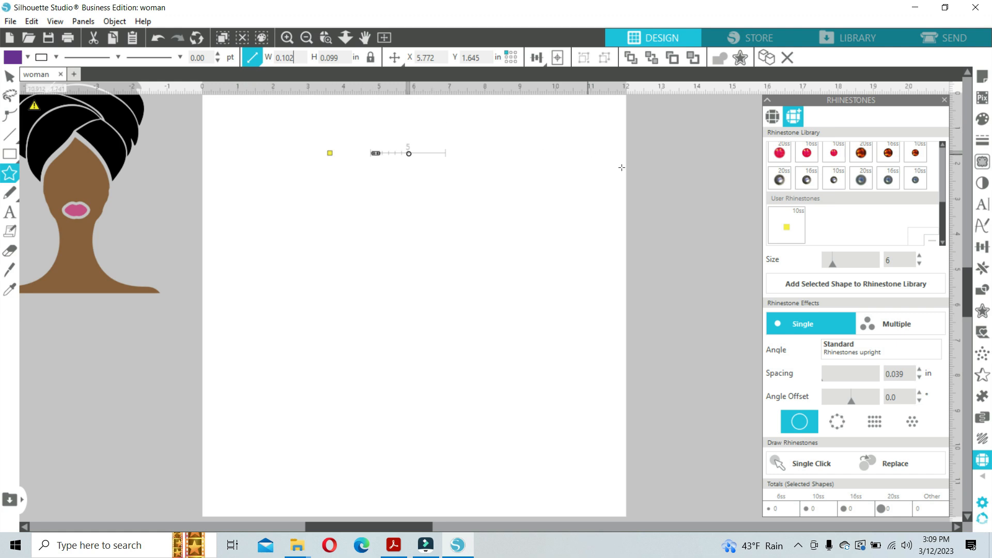
left_click(811, 287)
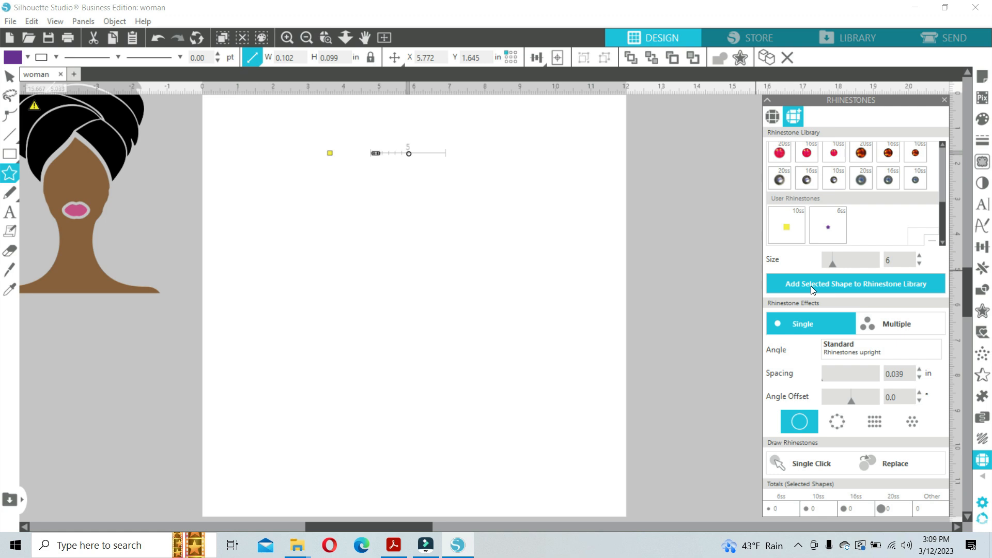
Bring the gold, red and pink rhinestone images from the off-page background onto the page
left_click(305, 37)
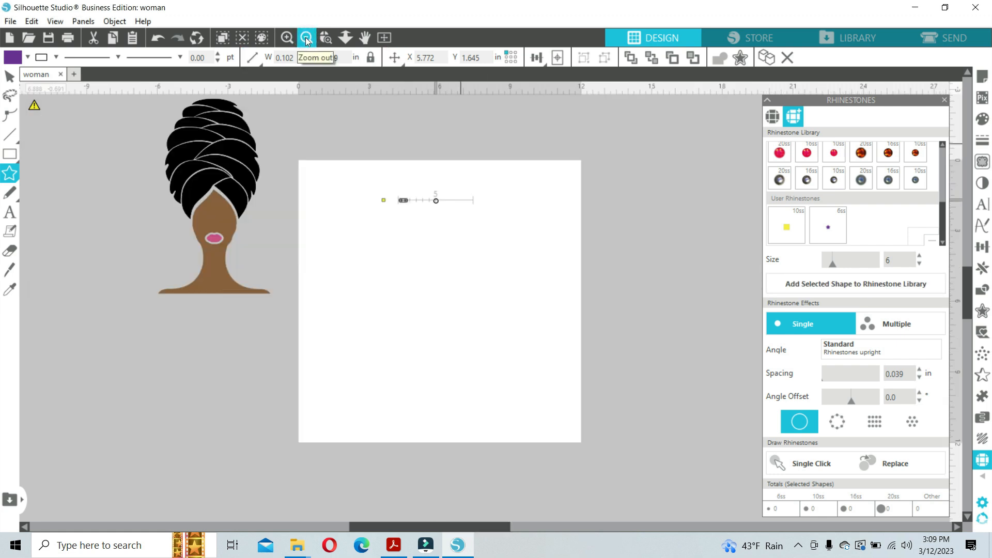
left_click(305, 37)
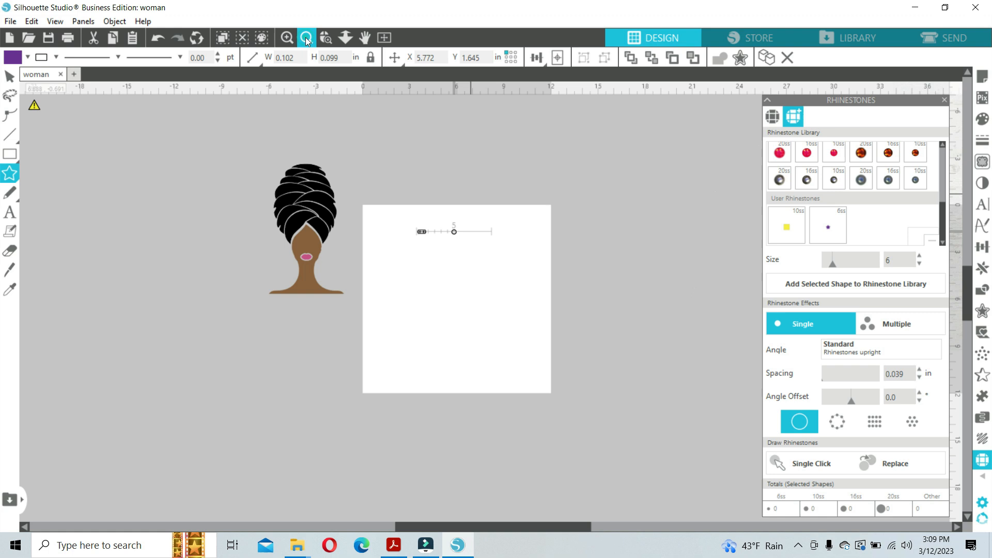
left_click(886, 104)
left_click_drag(886, 104, 838, 208)
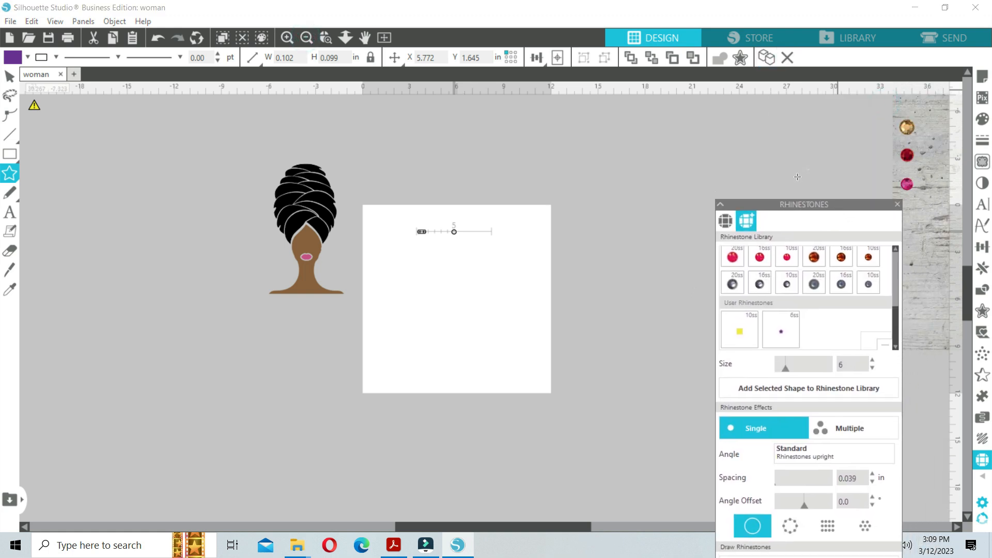
left_click(5, 79)
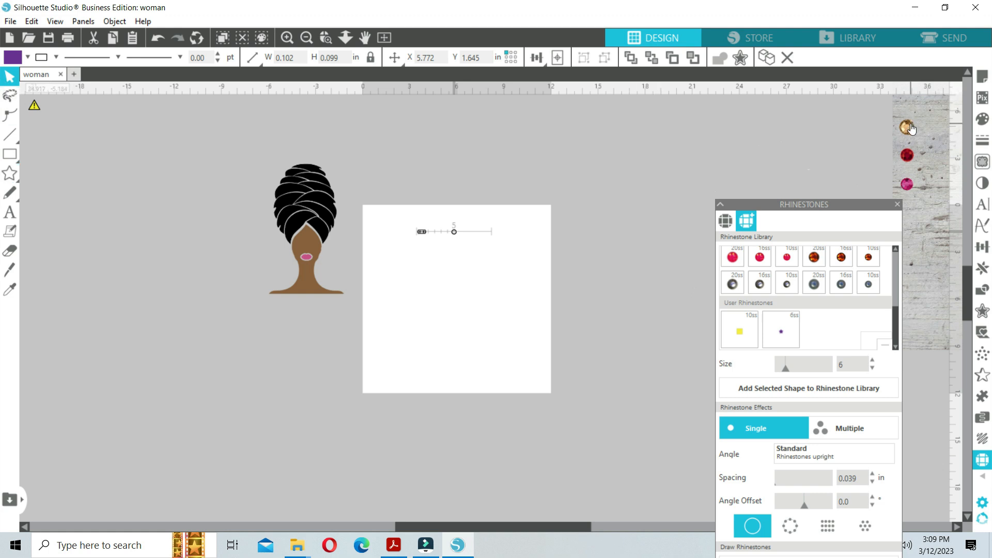
left_click_drag(910, 125, 499, 231)
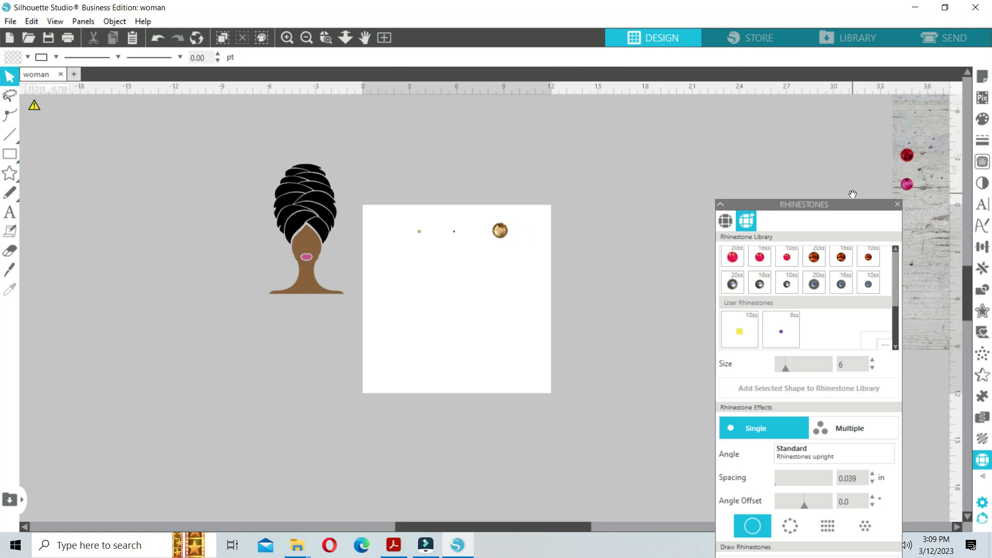
left_click_drag(908, 157, 496, 268)
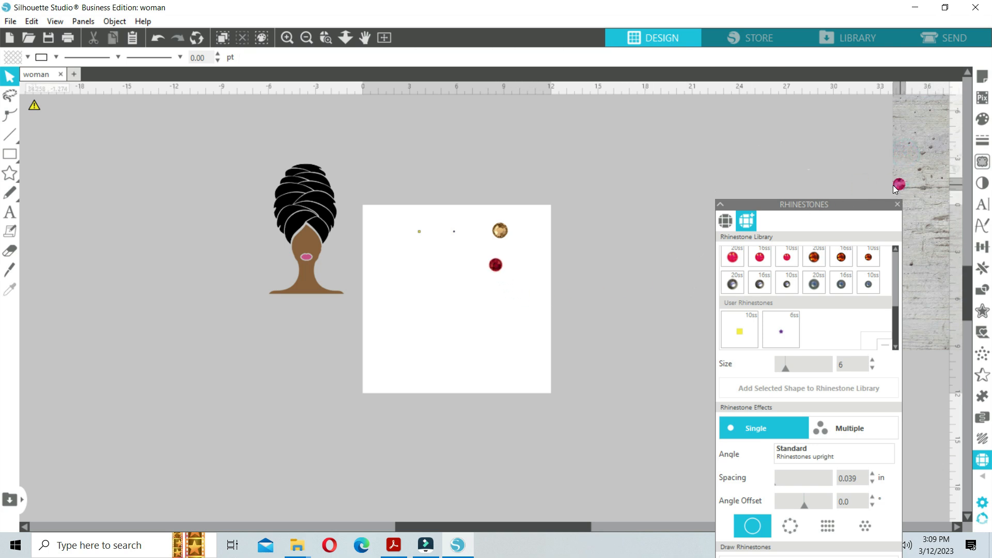
left_click_drag(908, 185, 504, 299)
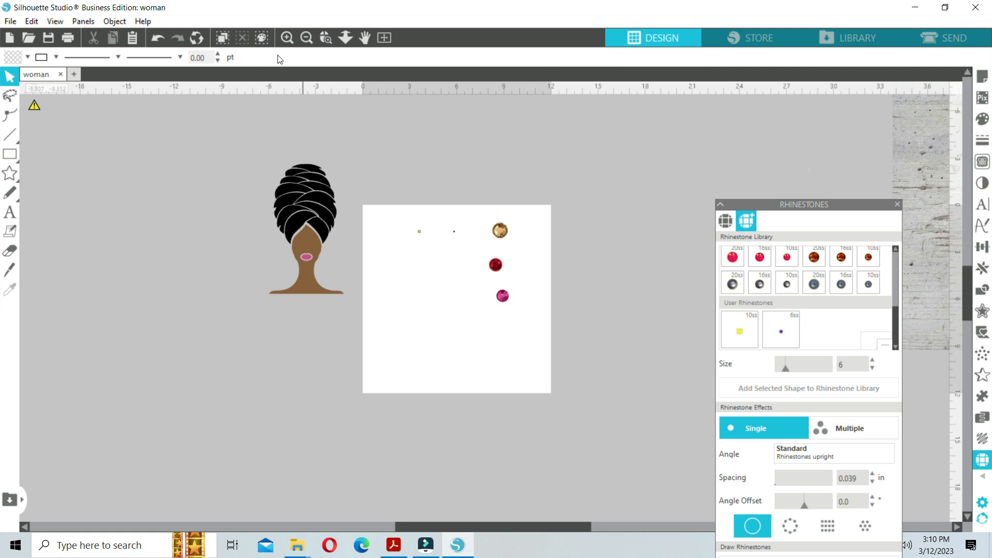
Resize the gold rhinestone image to 0.102 in and add it to the Rhinestone Library
left_click(287, 37)
left_click(287, 37)
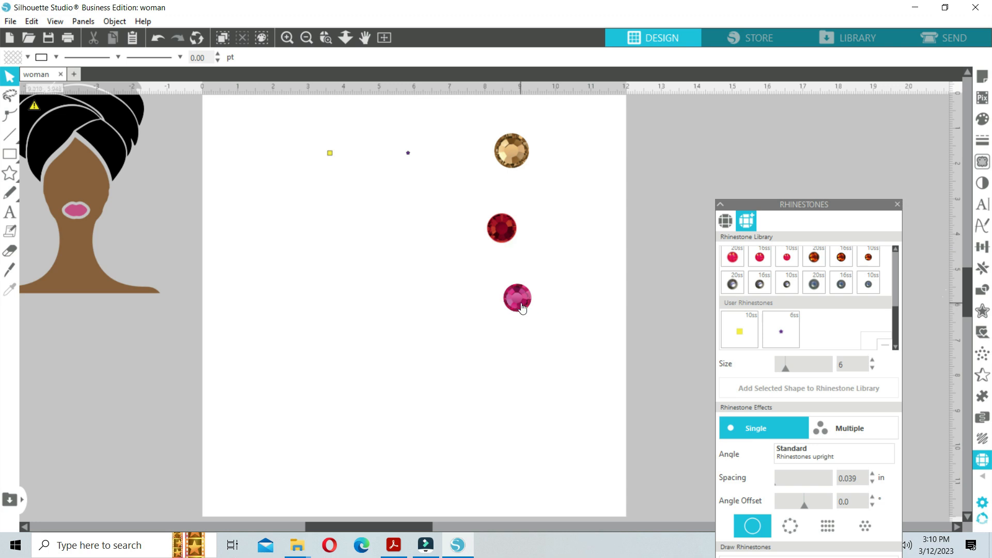
left_click(510, 164)
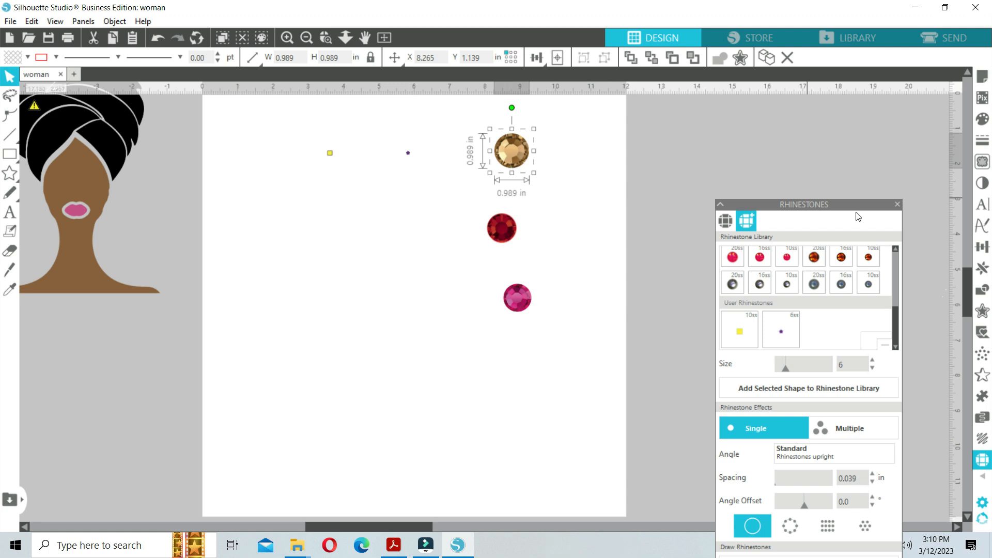
left_click_drag(856, 204, 888, 75)
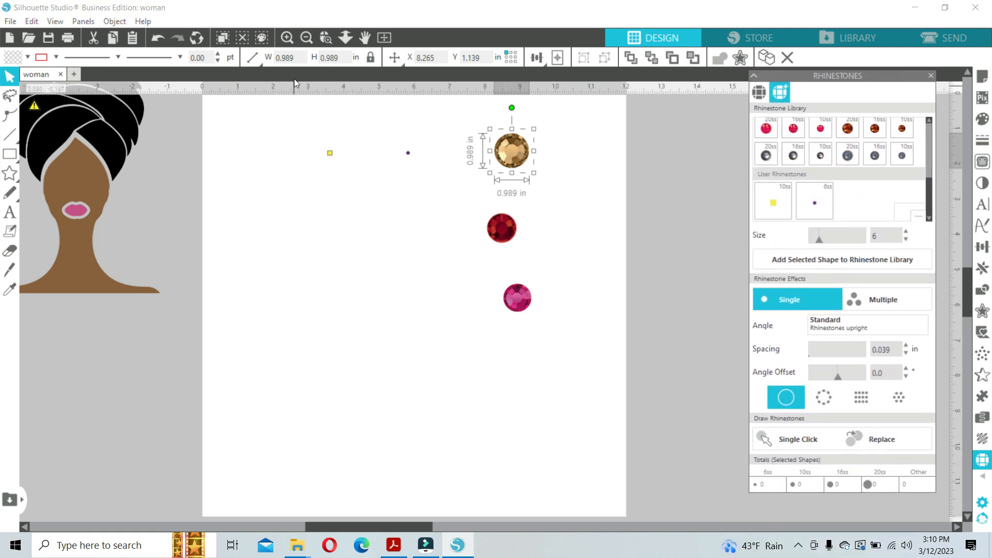
left_click(282, 57)
type("0.08")
key("Return")
left_click(842, 259)
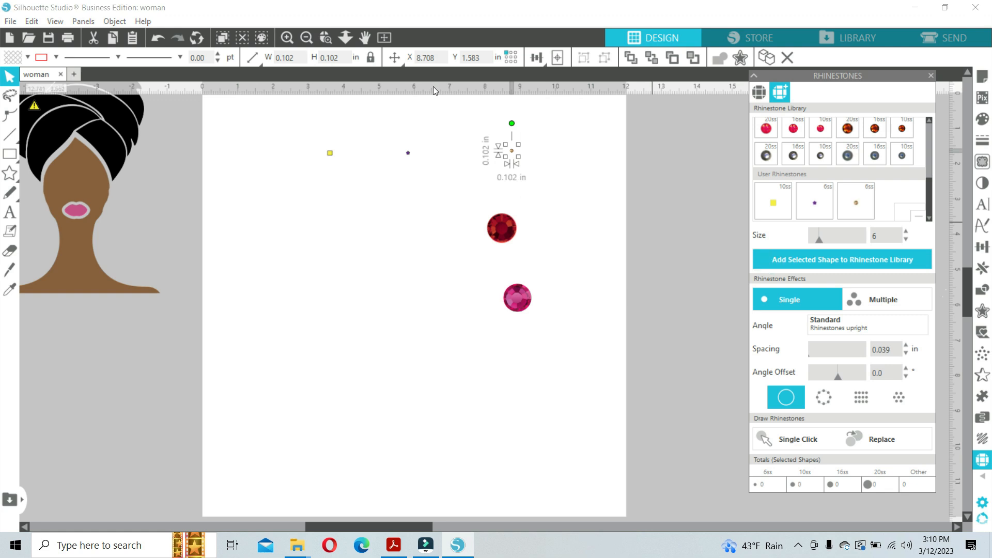
Resize the red rhinestone image to 0.102 in and add it to the Rhinestone Library
left_click(500, 227)
left_click(285, 58)
type("0.1")
key("Return")
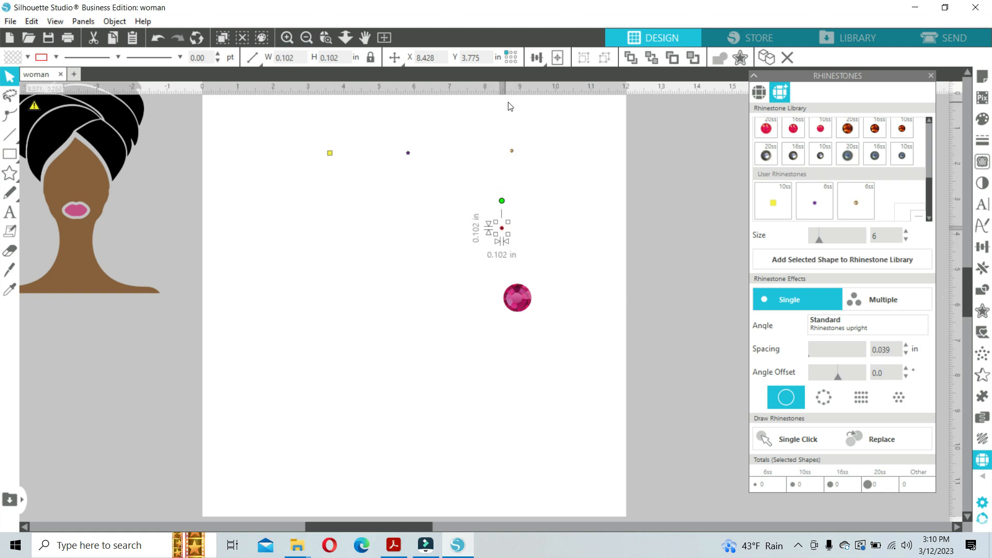
left_click(767, 259)
Resize the pink rhinestone image to 0.102 in and add it to the Rhinestone Library
left_click(517, 298)
left_click(285, 57)
type("0.1")
key("Return")
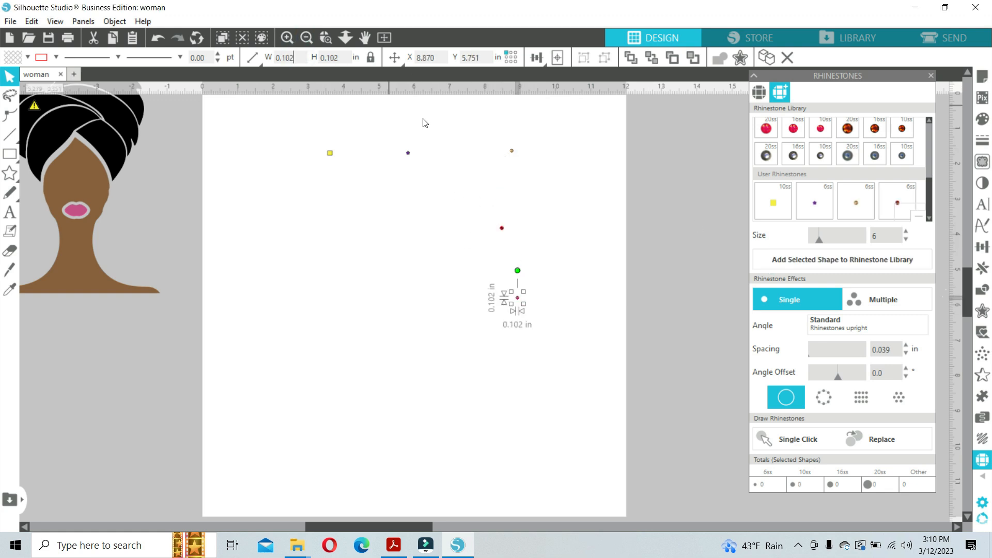
left_click(817, 259)
left_click_drag(928, 186, 928, 197)
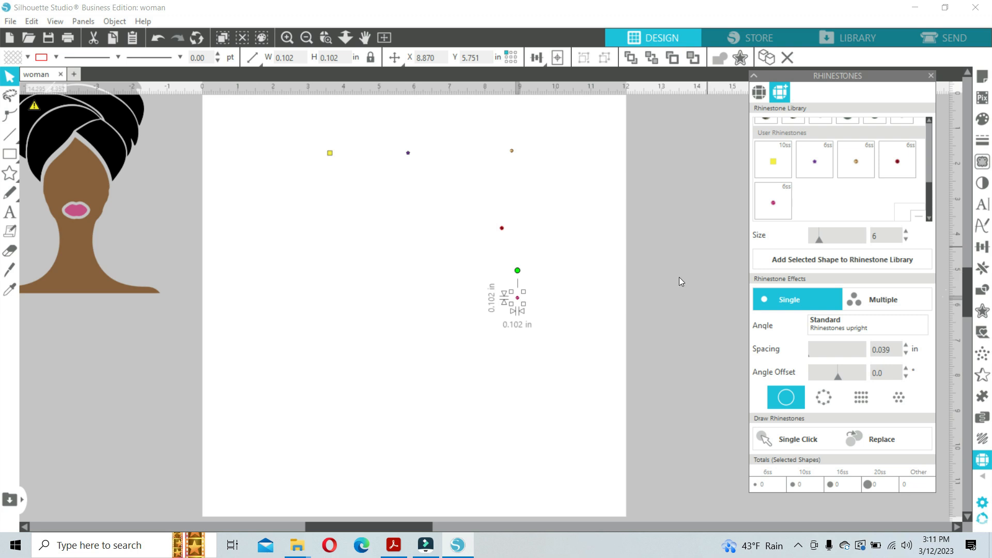
Delete the square, the star and the three rhinestone images from the page
left_click_drag(556, 352, 299, 115)
key("Delete")
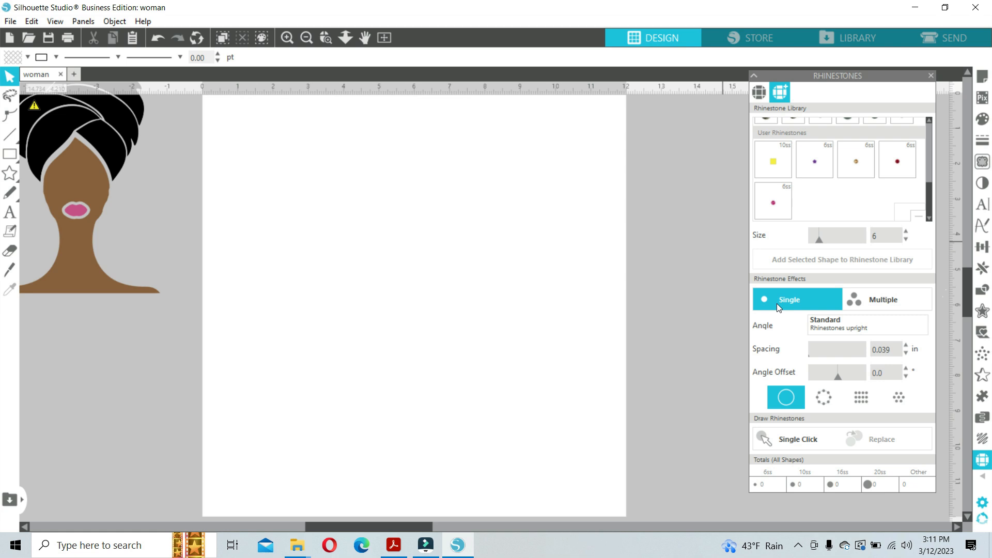
left_click(876, 300)
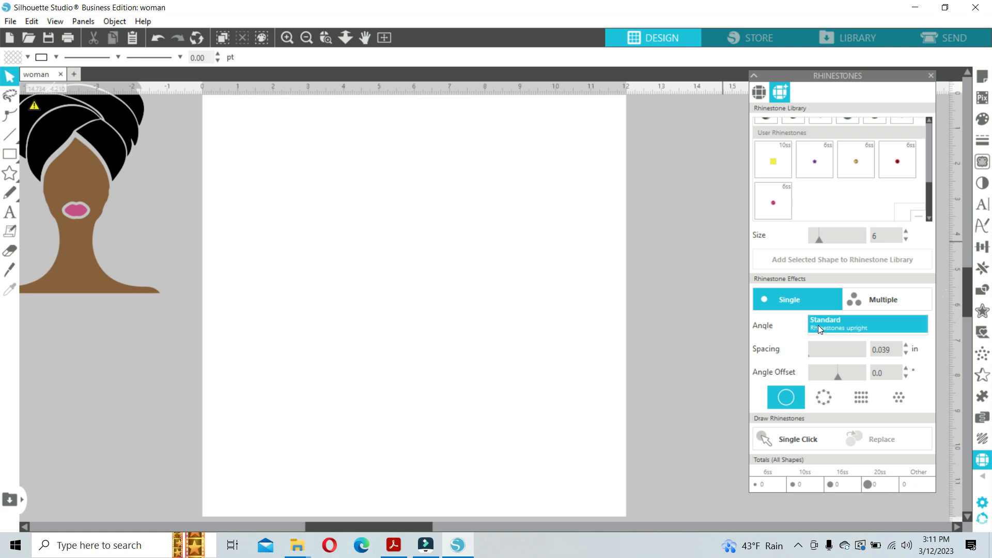
left_click(866, 325)
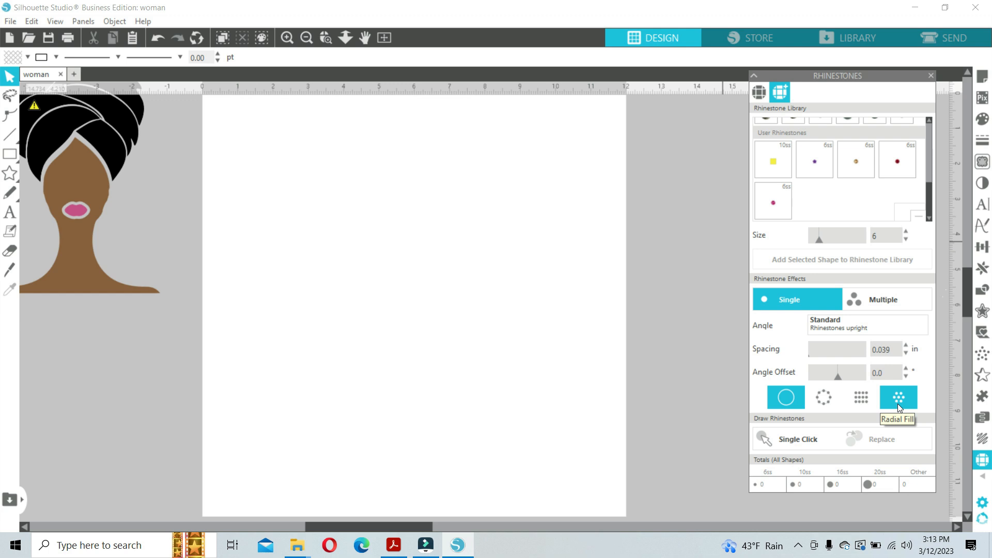
Draw a rectangle about 5.2 in wide and 3.1 in high near the upper middle of the page
left_click(29, 156)
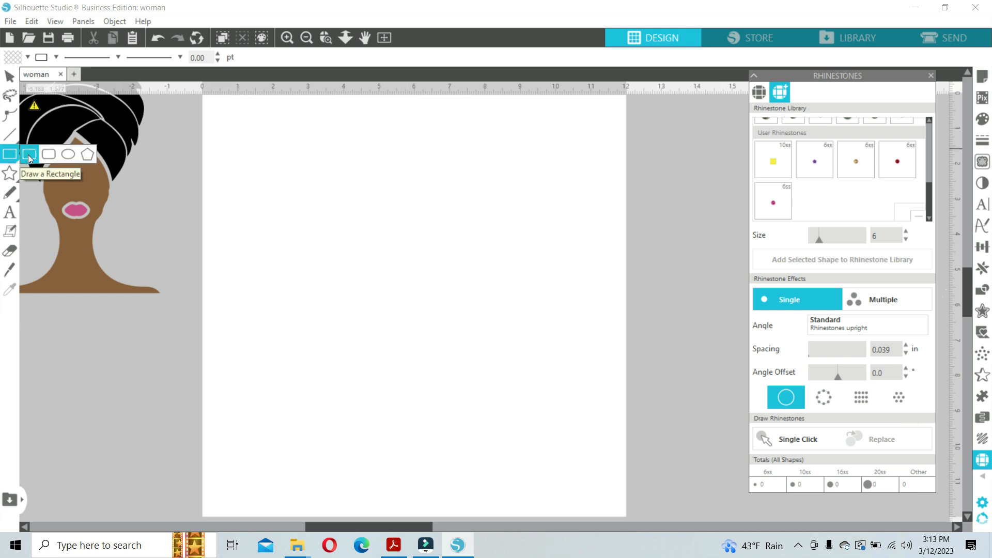
left_click_drag(311, 172, 495, 280)
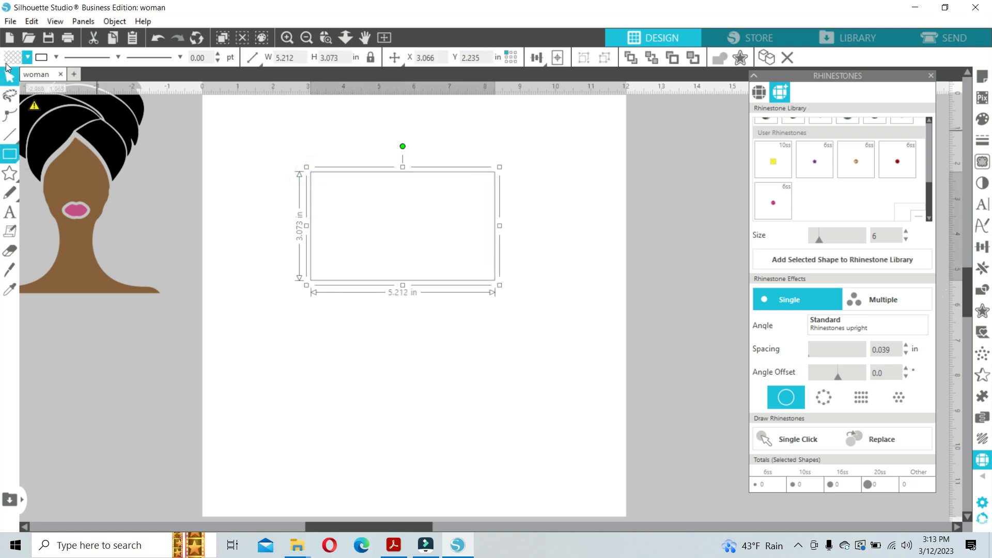
left_click(8, 77)
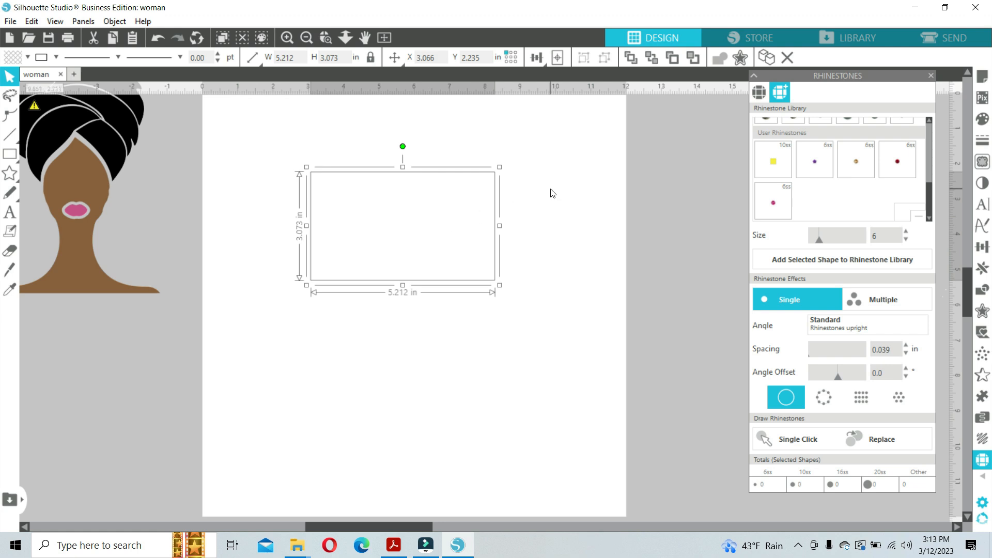
Apply the yellow square 10ss user rhinestone along the rectangle's edge
left_click(775, 162)
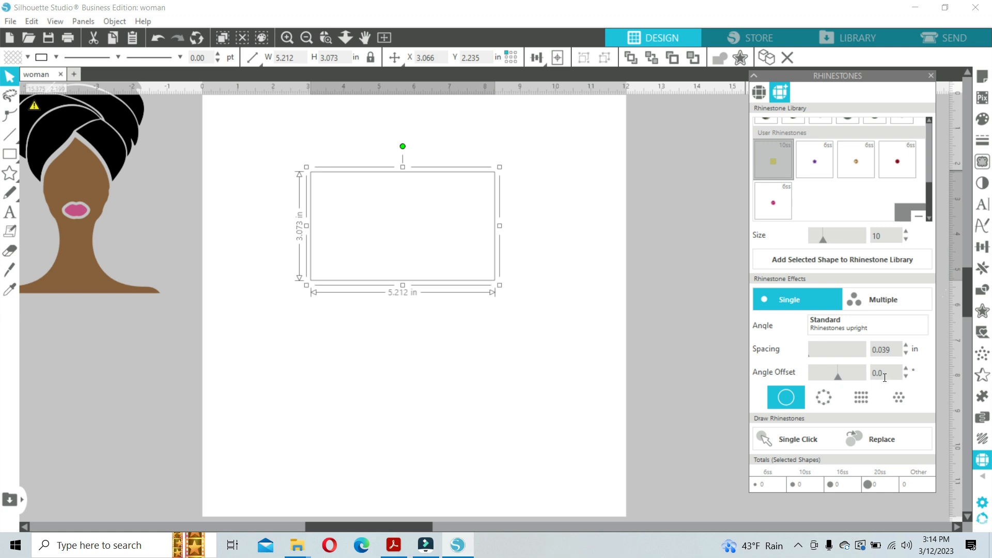
left_click(825, 399)
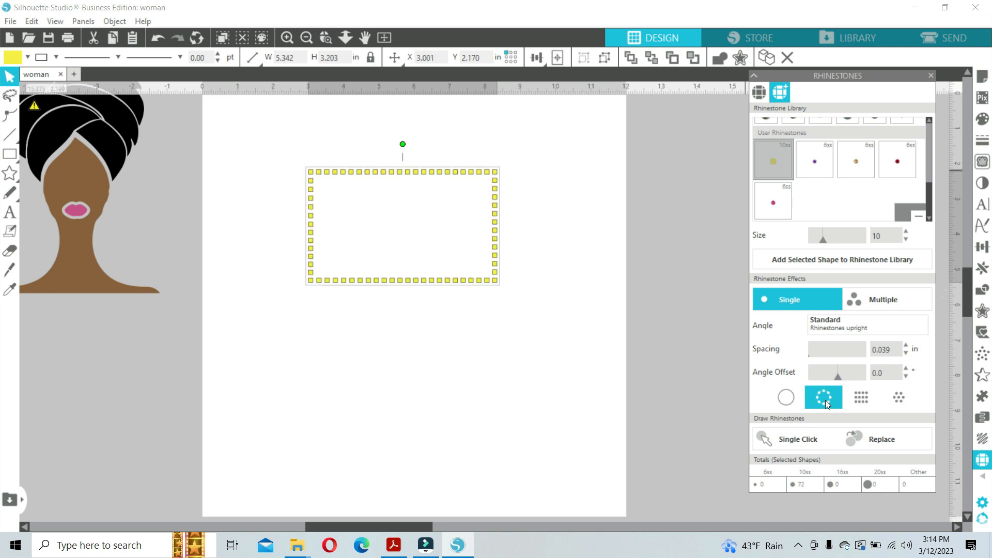
left_click(286, 36)
left_click(285, 35)
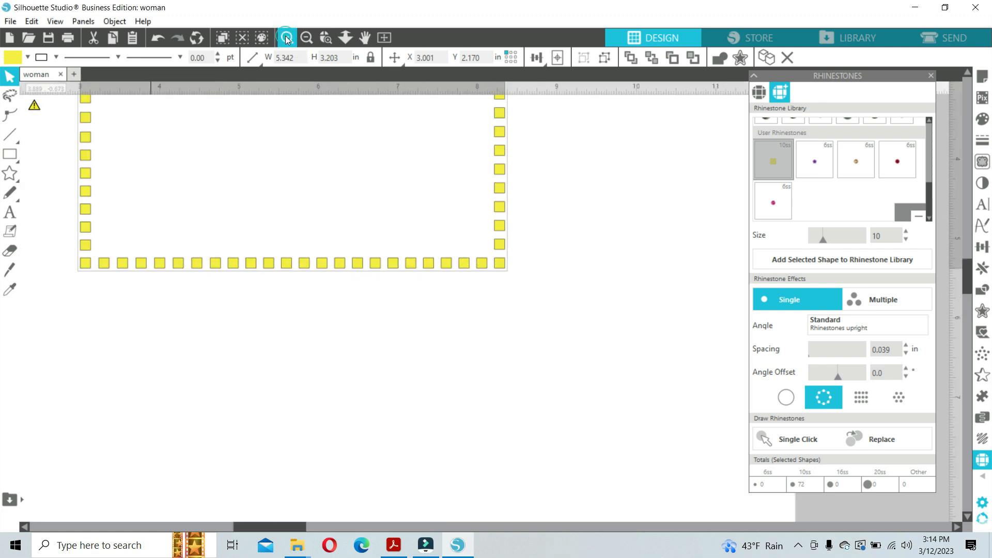
scroll(365, 192, "up", 3)
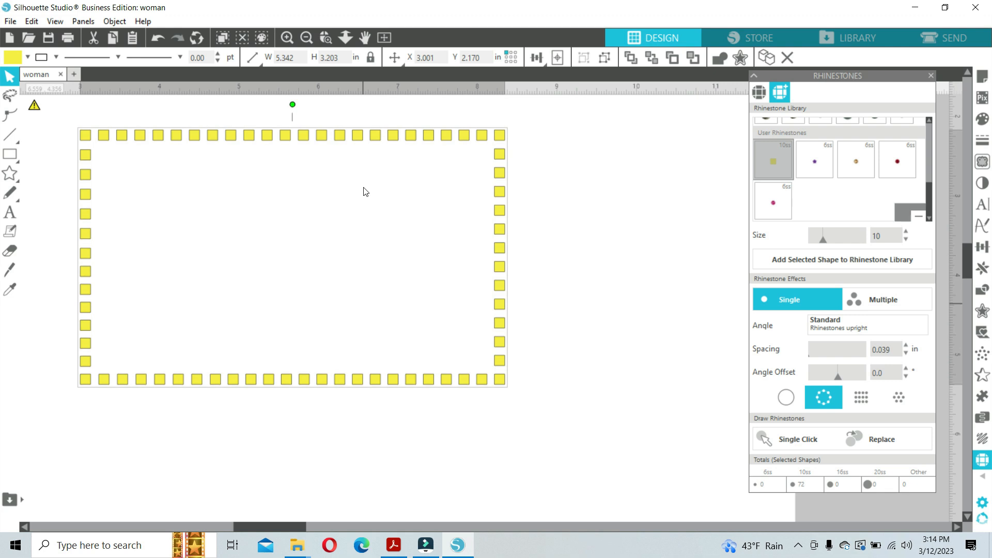
scroll(365, 192, "left", 2)
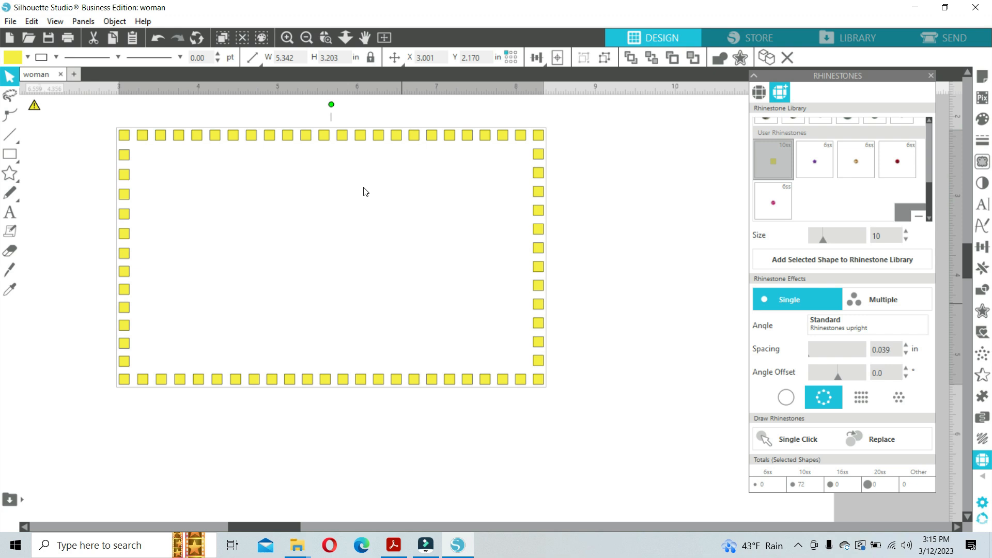
Set the spacing of the rectangle's edge rhinestones to 0.025 in
left_click(893, 353)
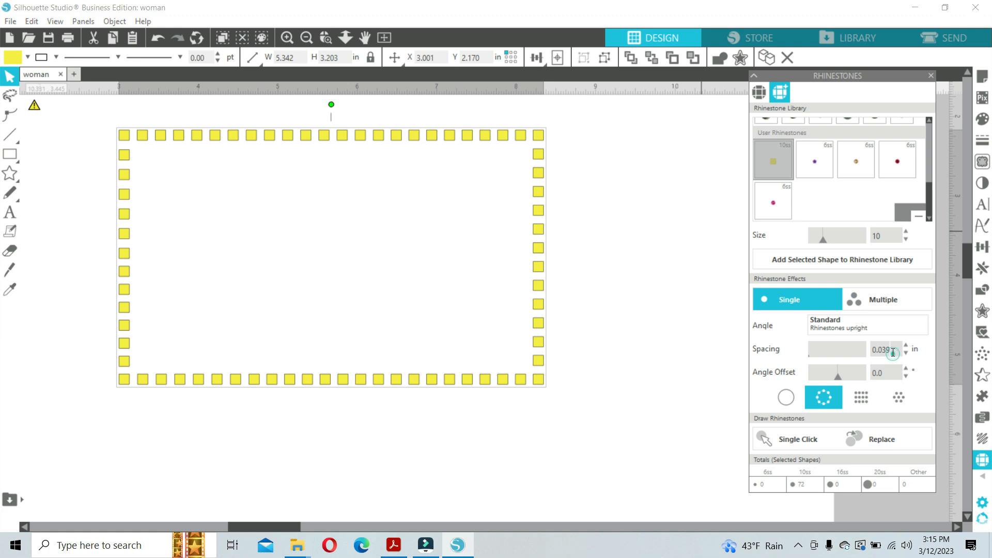
left_click_drag(893, 353, 883, 351)
type("25")
key("Return")
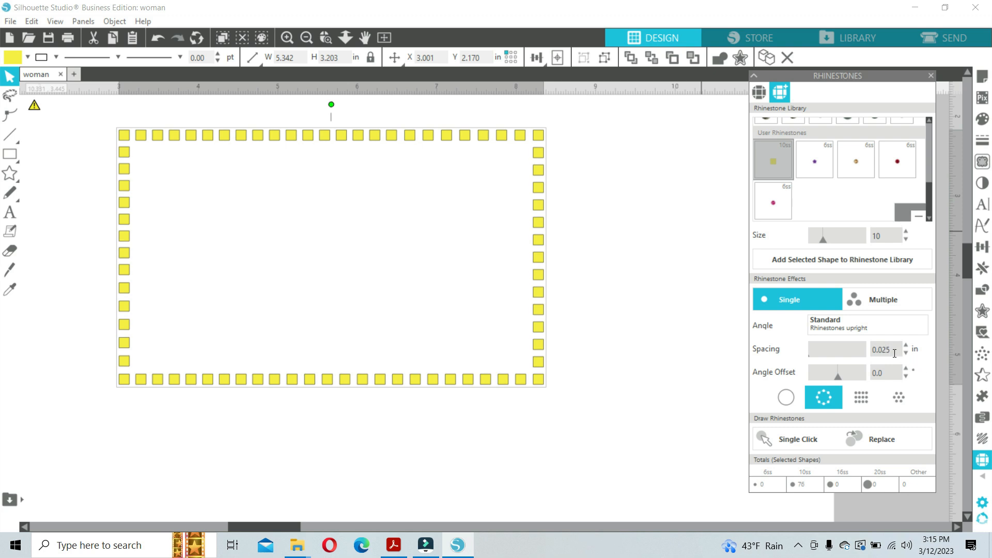
Tighten the spacing of the rectangle's edge rhinestones to 0.015 in
left_click(886, 351)
left_click_drag(889, 350, 882, 350)
type("15")
key("Return")
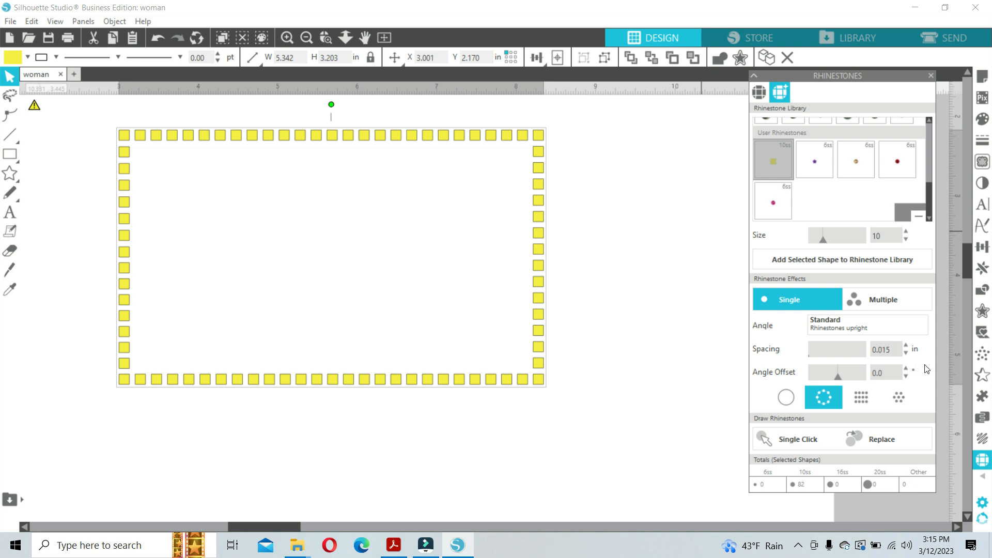
Reduce the spacing of the rectangle's edge rhinestones to 0.010 in
left_click(889, 350)
left_click_drag(889, 349, 885, 349)
type("0")
key("Return")
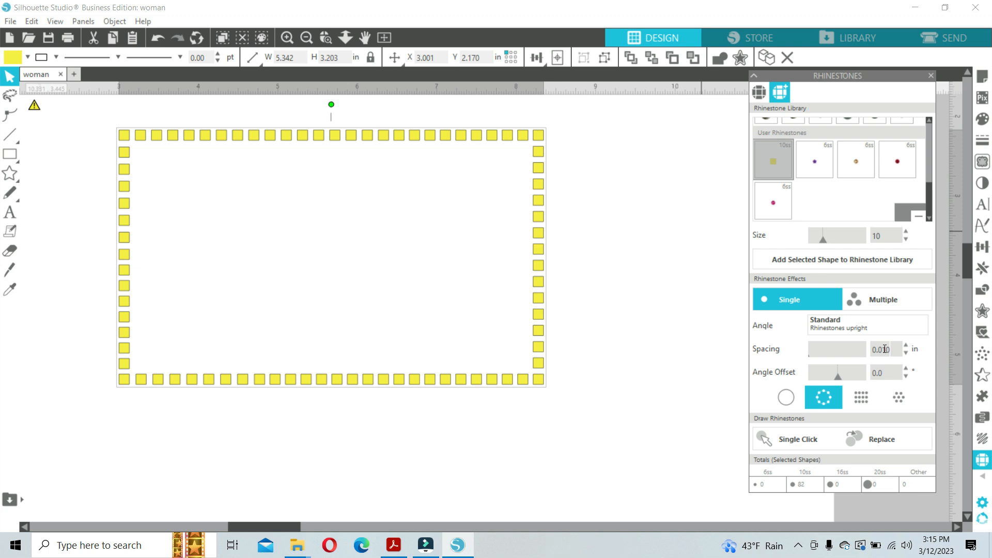
Fill the rectangle with rhinestones in straight grid rows and set their spacing to 0.015 in
left_click(862, 398)
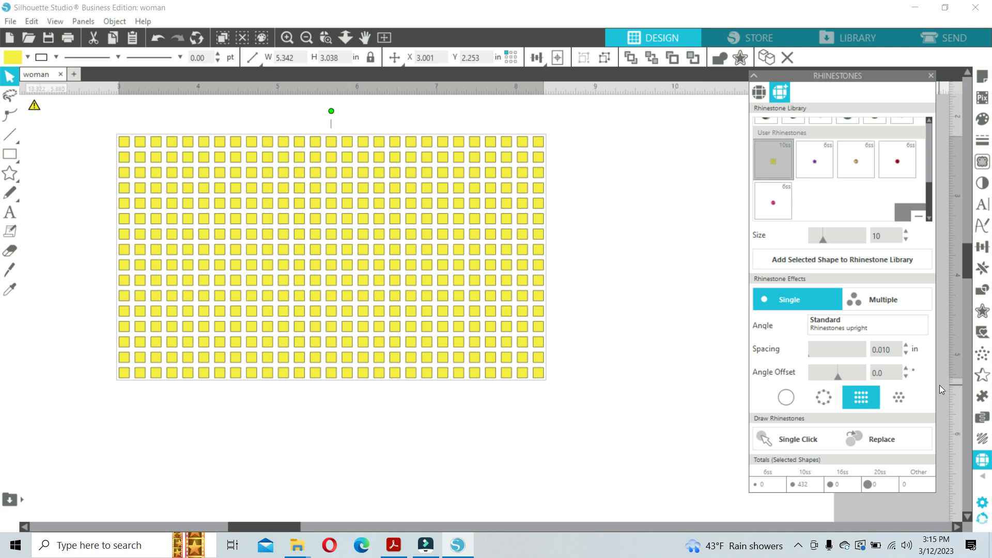
left_click(887, 349)
key("Return")
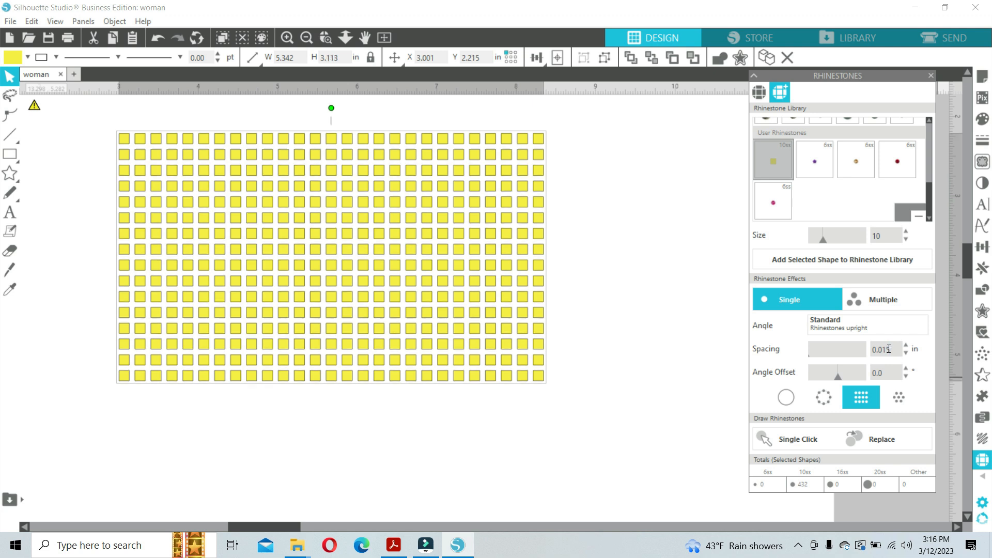
Set the spacing of the rectangle's grid-filled rhinestones to 0.025 in
left_click(893, 349)
left_click_drag(893, 350, 882, 349)
type("2")
key("Return")
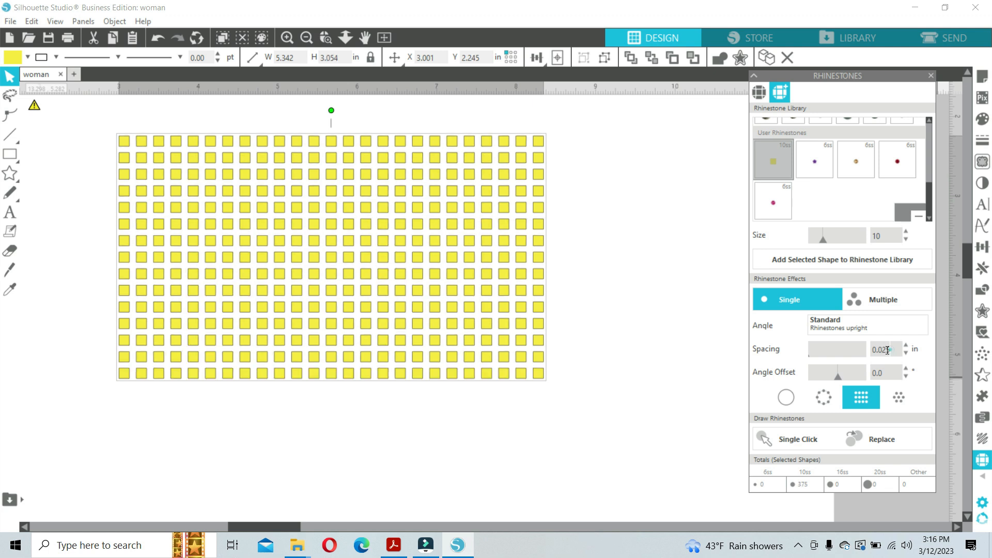
Set the rhinestone spacing to 0.039 in and switch the rectangle to Radial Fill
left_click_drag(890, 350, 882, 349)
type("39")
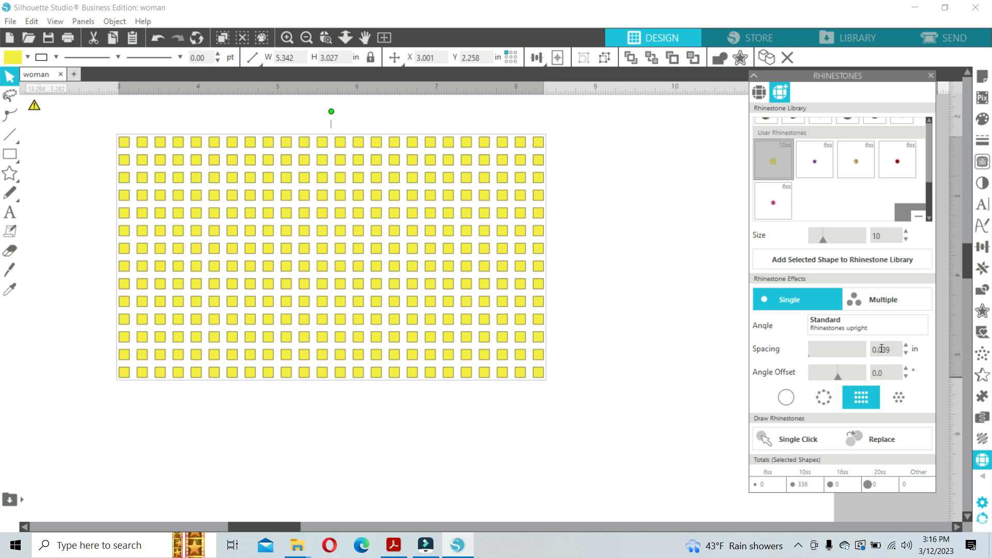
left_click(898, 397)
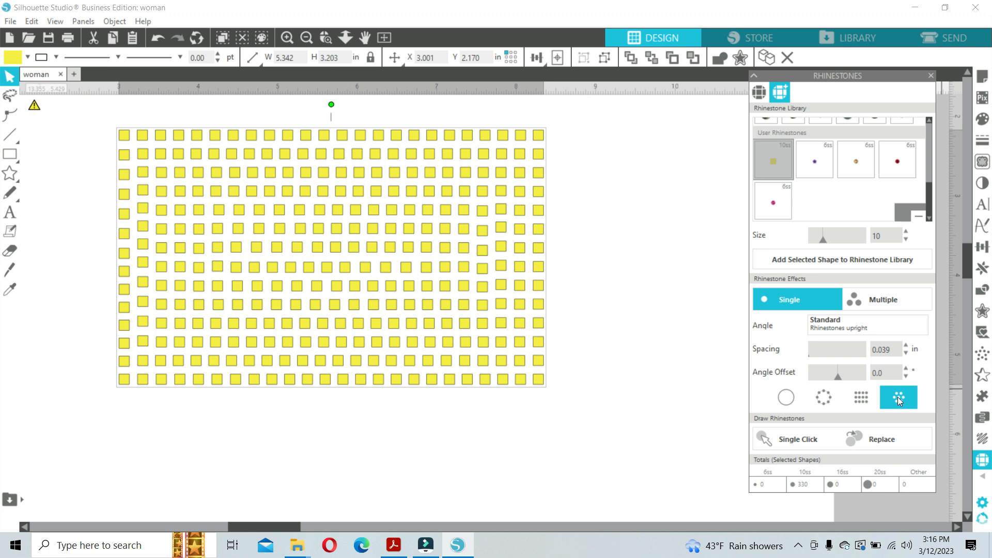
Return the rectangle to edge rhinestones and rotate the stones with an angle offset of -30 degrees
left_click(835, 399)
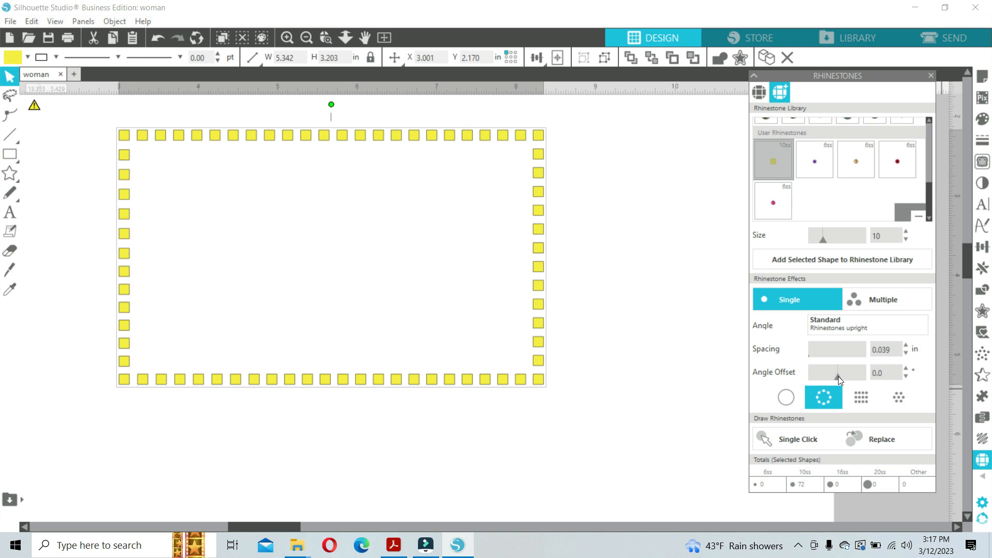
left_click_drag(838, 376, 808, 380)
left_click_drag(810, 377, 833, 383)
Reset the angle offset of the edge rhinestones to 0 degrees
double_click(894, 371)
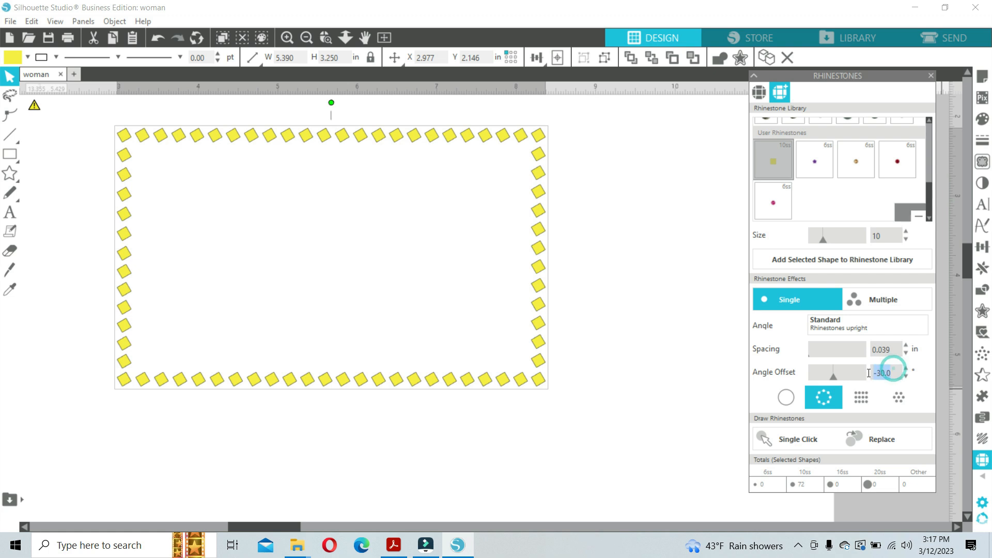
type("0")
key("Return")
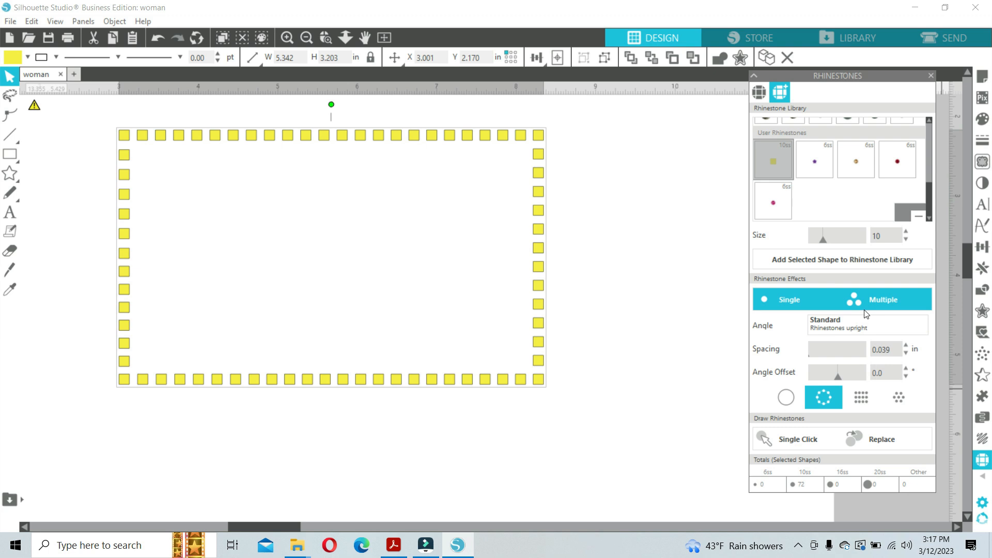
Set the angle of the rectangle's edge rhinestones to Center so they point to the center
left_click(827, 323)
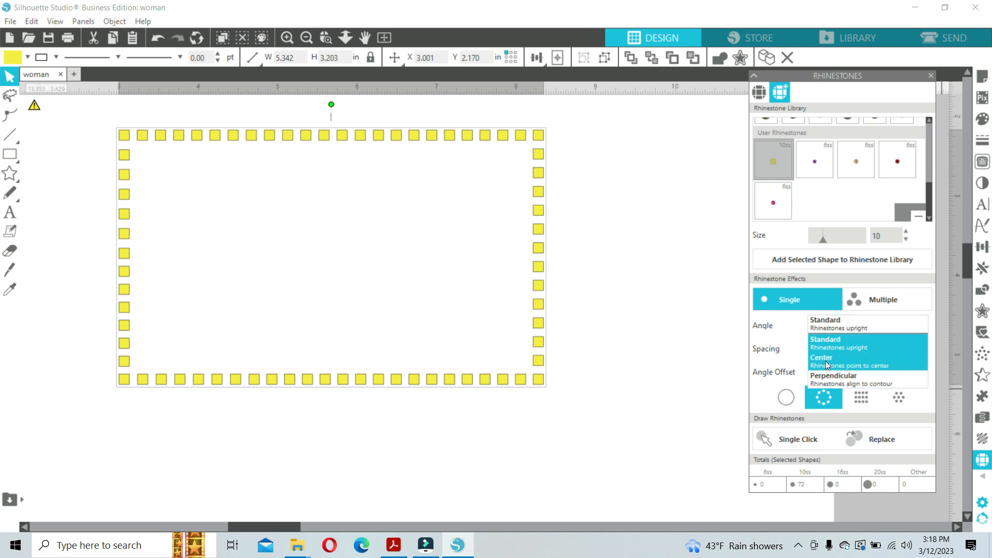
left_click(826, 343)
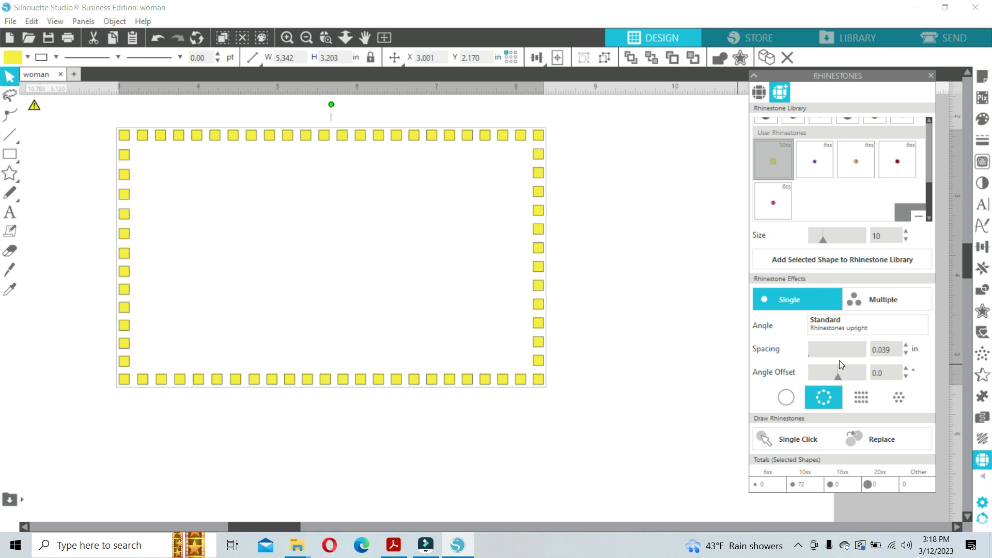
left_click(838, 327)
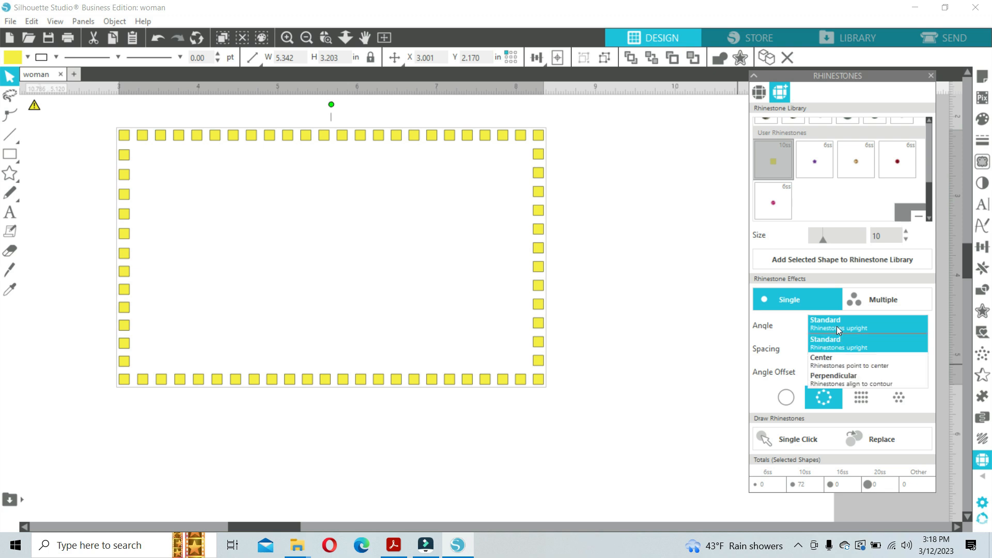
left_click(839, 368)
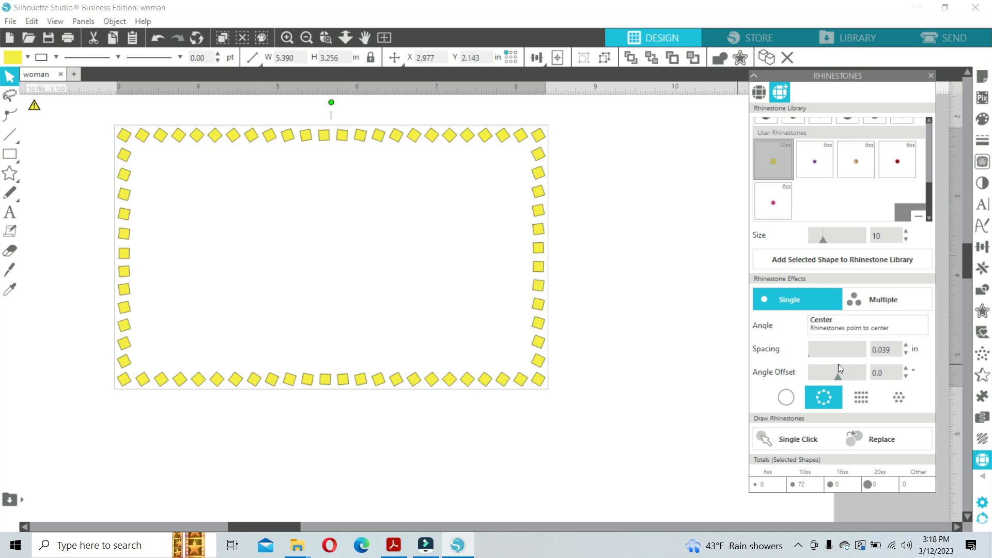
Try the Perpendicular angle on the rectangle's edge rhinestones and return the angle to Standard
left_click(834, 327)
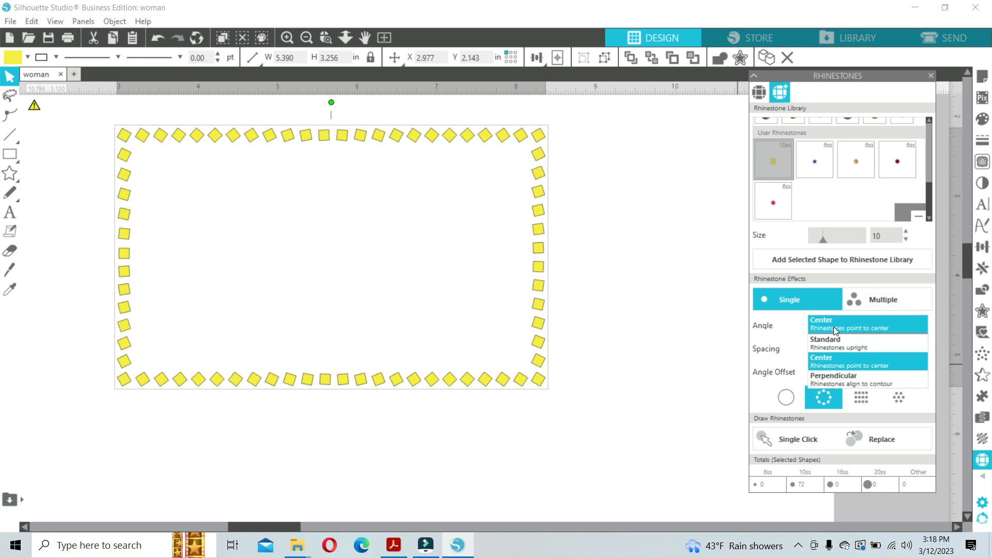
left_click(836, 381)
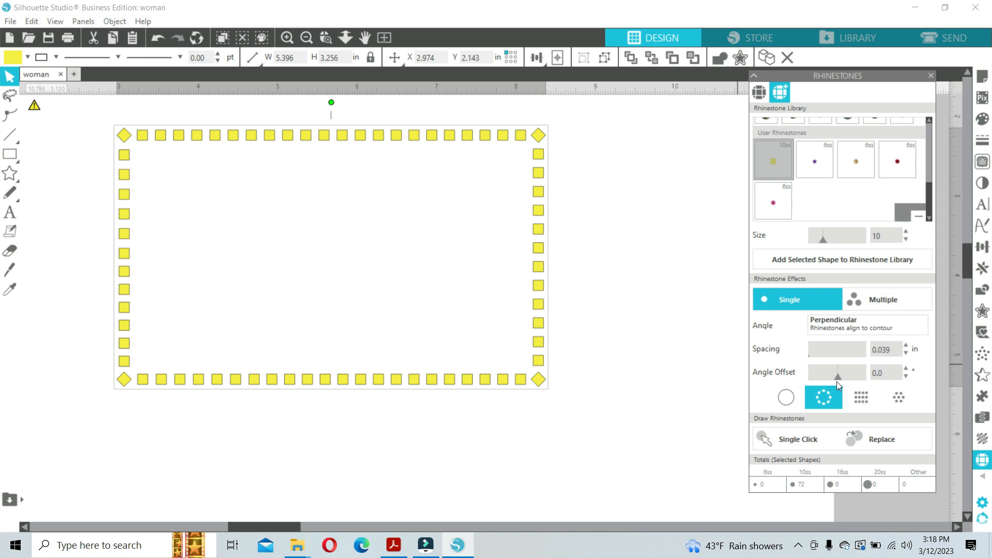
left_click(866, 327)
left_click(844, 340)
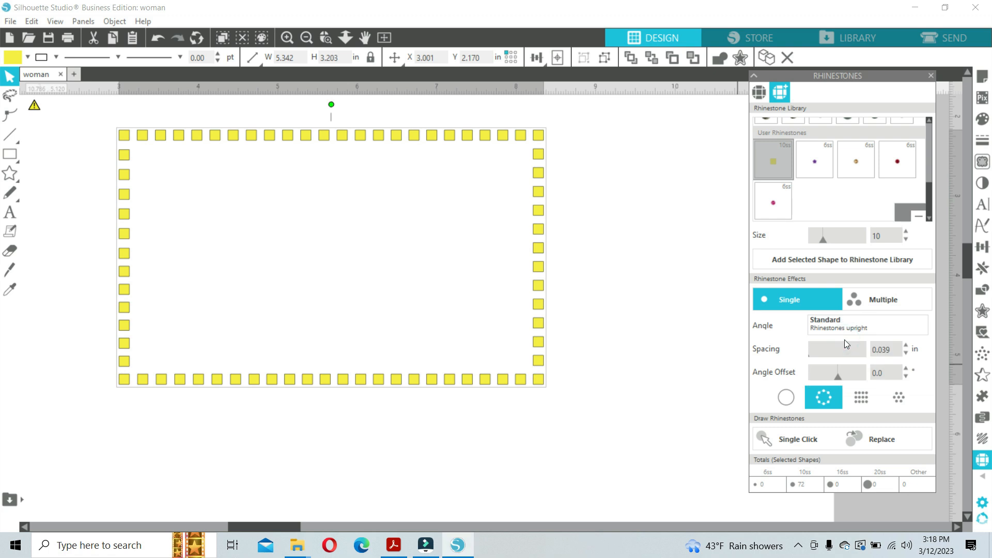
Switch the rhinestone effect mode to Multiple and deselect the rectangle
left_click(876, 298)
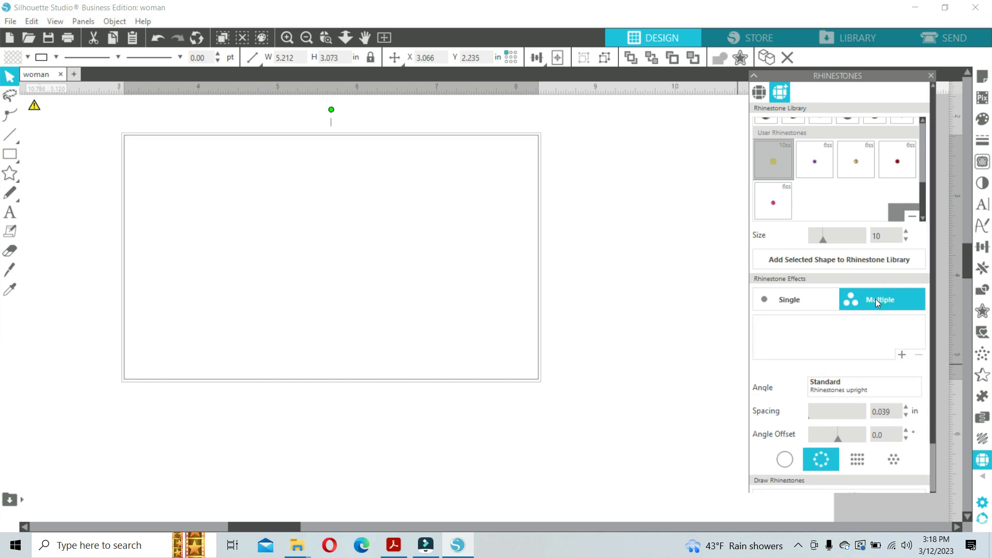
left_click(675, 337)
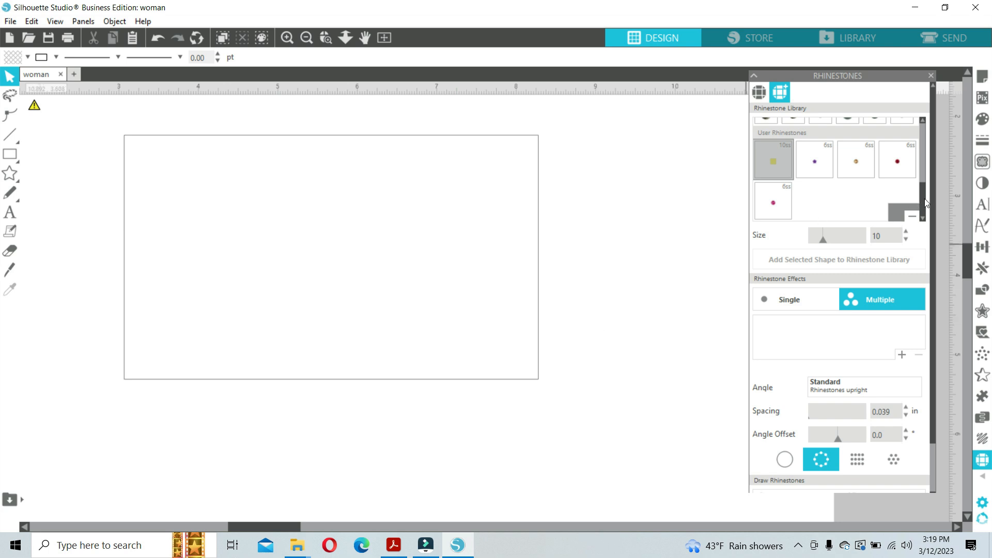
Add the dark pink 10ss library rhinestone three times to the Multiple effect's rhinestone sequence
left_click_drag(924, 199, 920, 131)
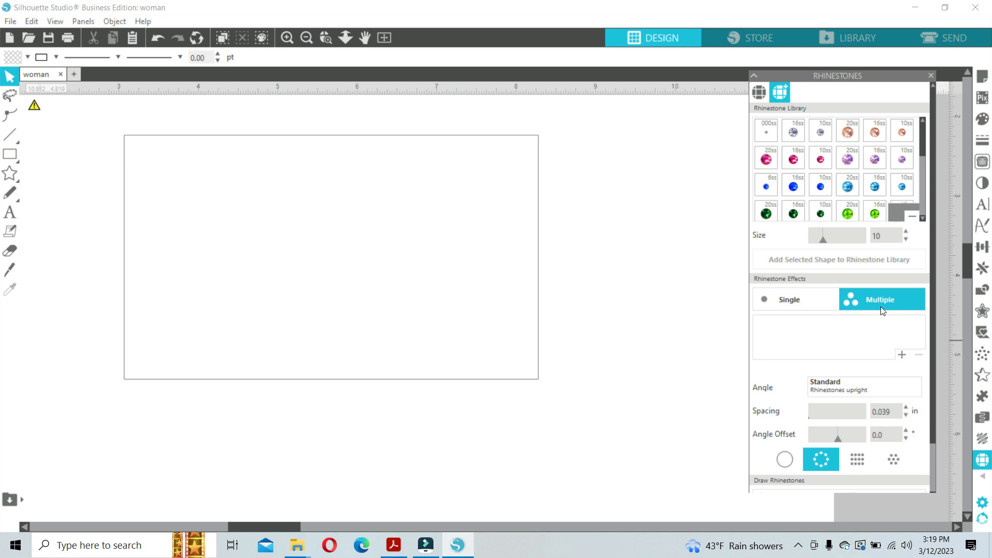
left_click(821, 161)
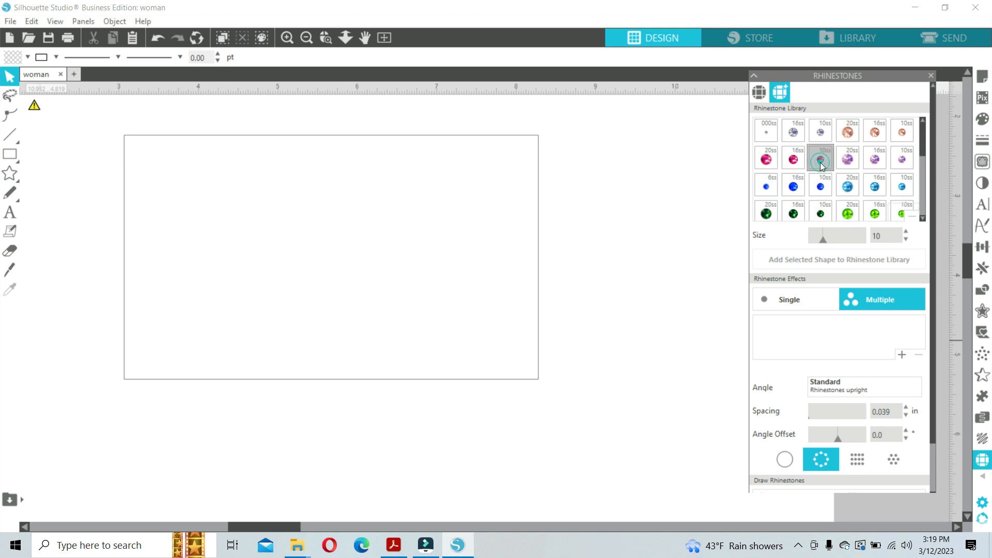
left_click(901, 355)
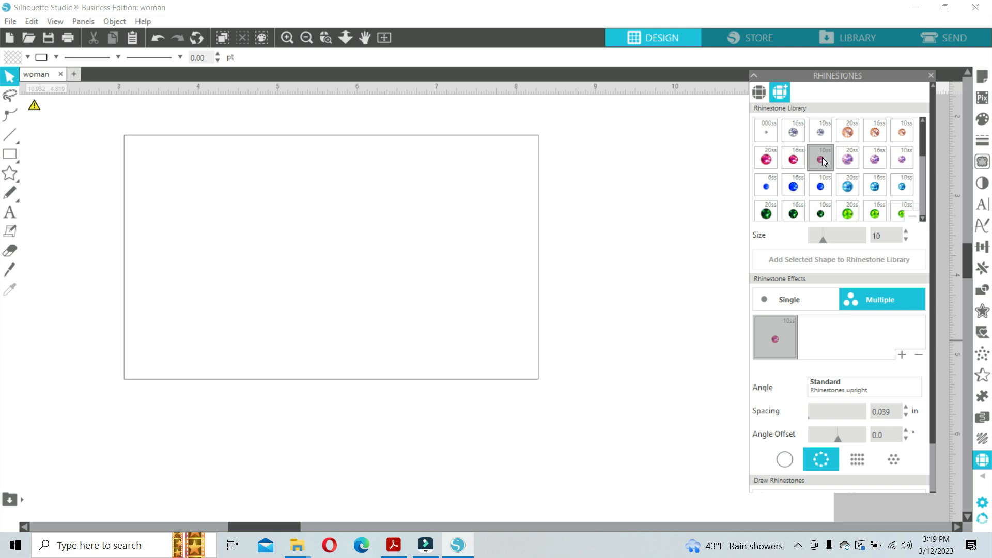
left_click_drag(824, 162, 817, 339)
left_click_drag(822, 161, 860, 345)
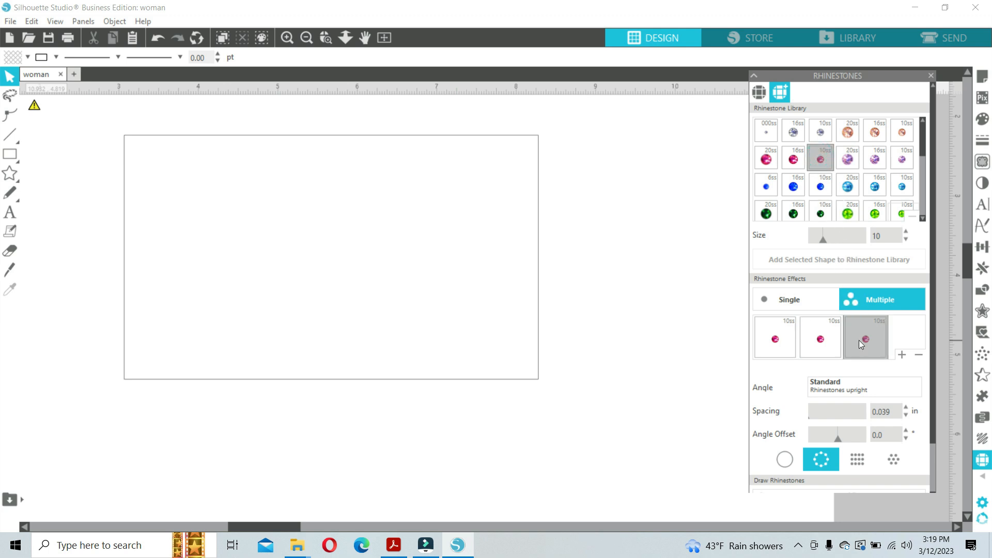
Add the blue 10ss library rhinestone three times to the Multiple effect's sequence
left_click(824, 187)
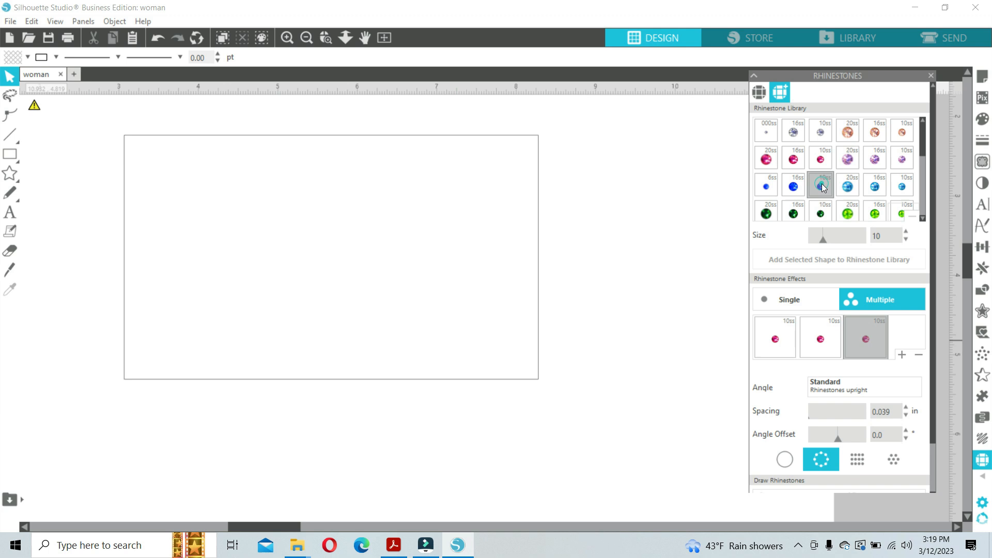
left_click(902, 355)
left_click(902, 355)
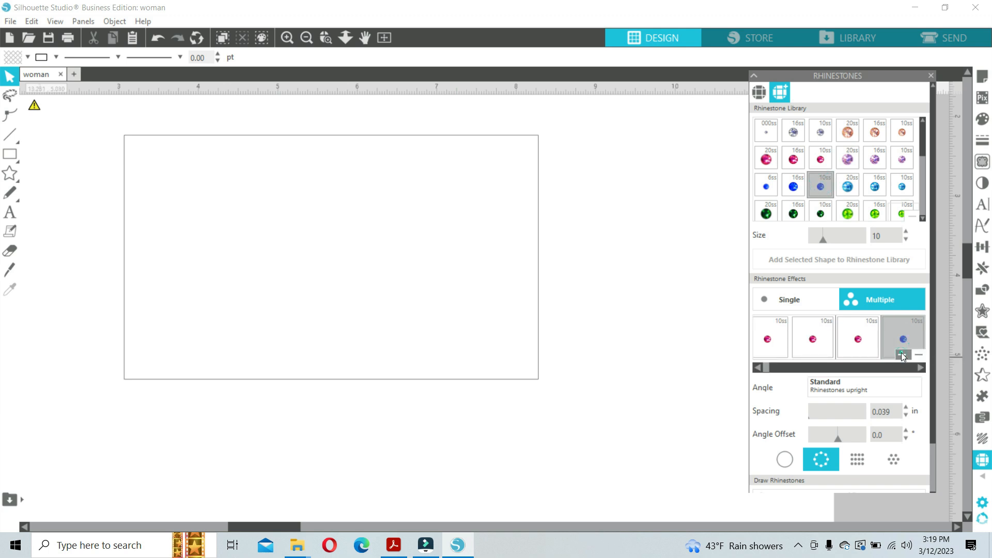
left_click(902, 355)
left_click(902, 356)
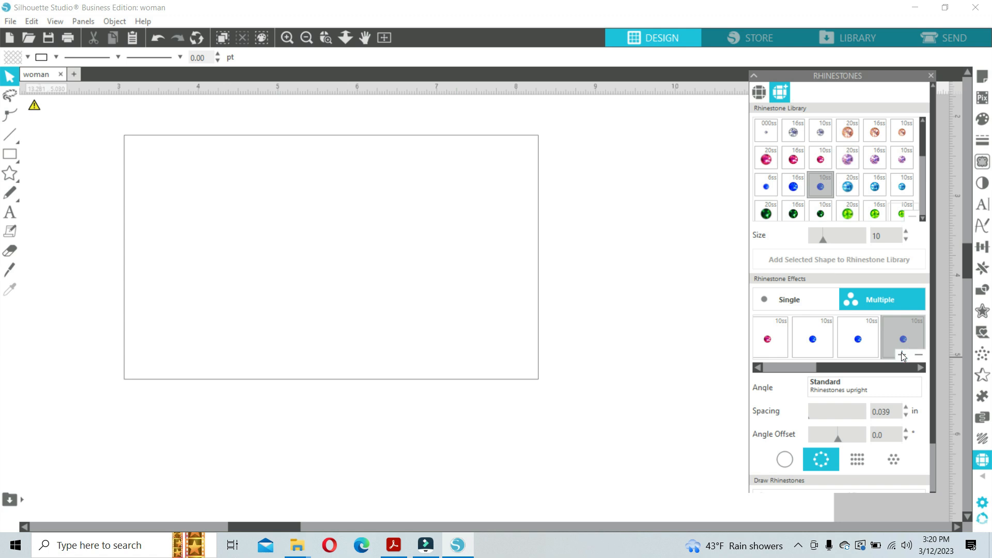
Add the orange 10ss library rhinestone three times to the end of the Multiple effect's sequence
left_click(903, 132)
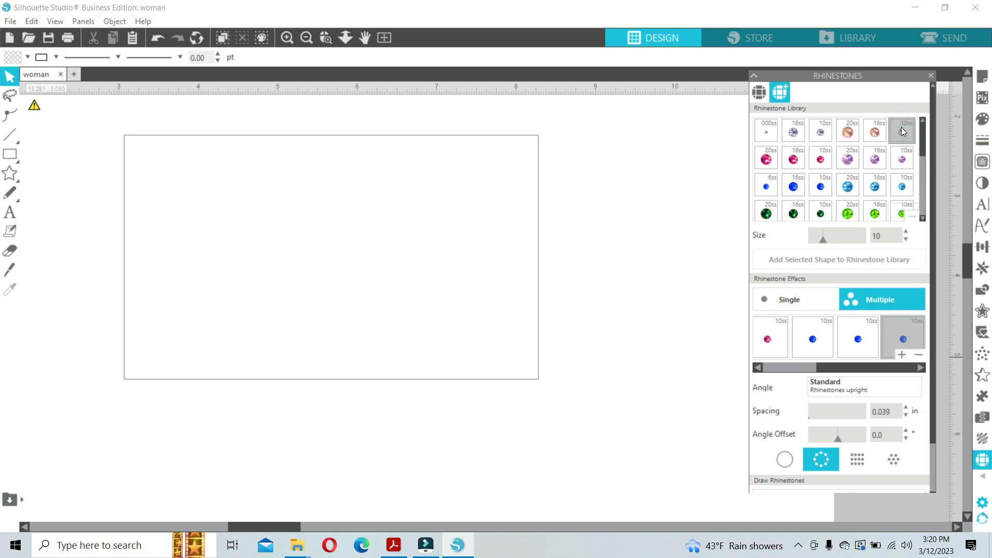
left_click(901, 355)
left_click(901, 355)
left_click(901, 355)
Fill the rectangle with a linear grid of the multiple-rhinestone sequence and delete the filled rectangle
left_click(539, 339)
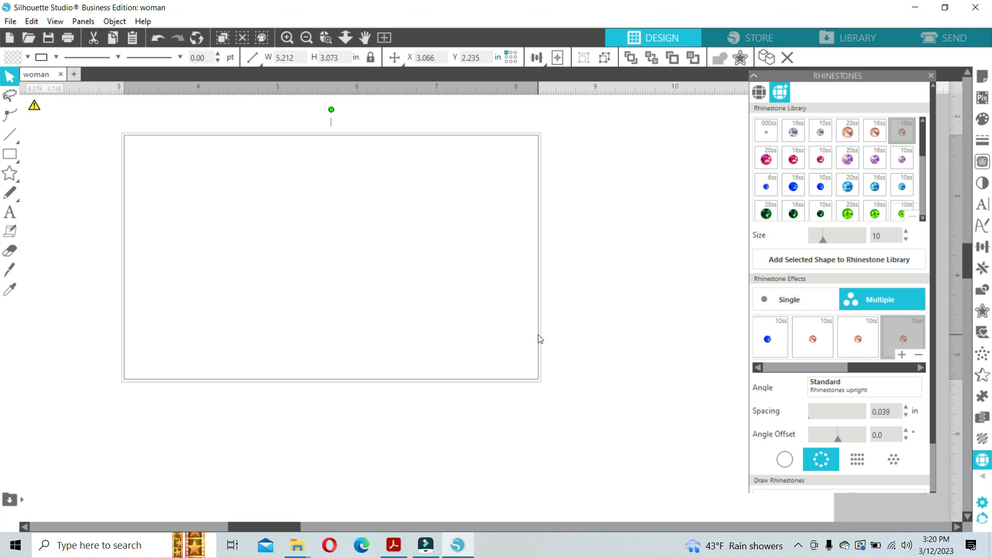
left_click(861, 460)
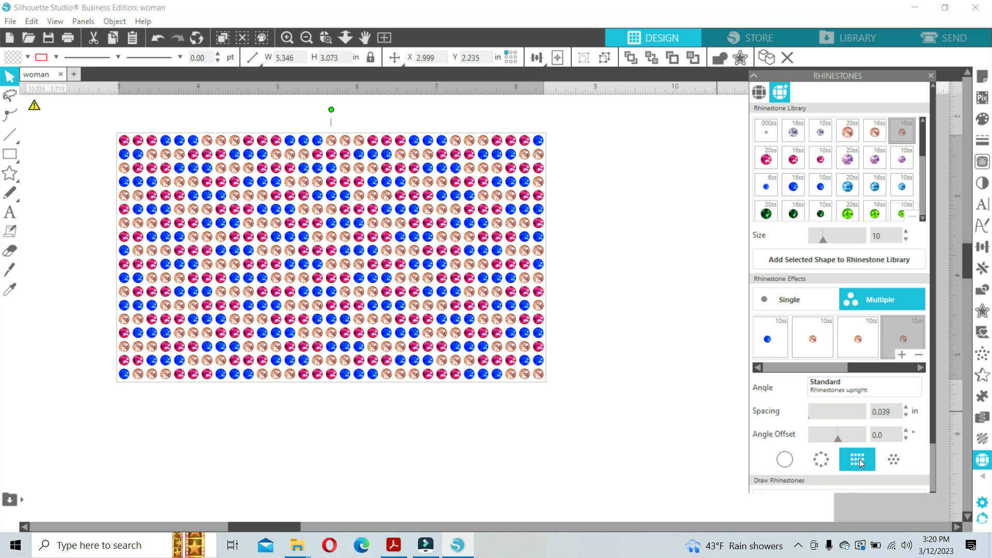
key("Delete")
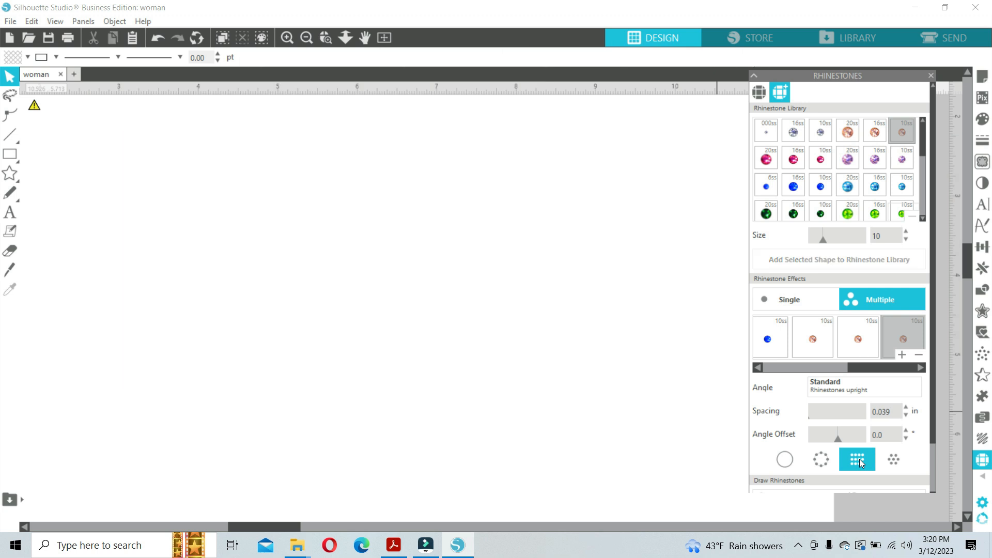
Draw a heart shape about 2.52 in wide and 2.32 in high in the middle of the empty page
left_click(10, 174)
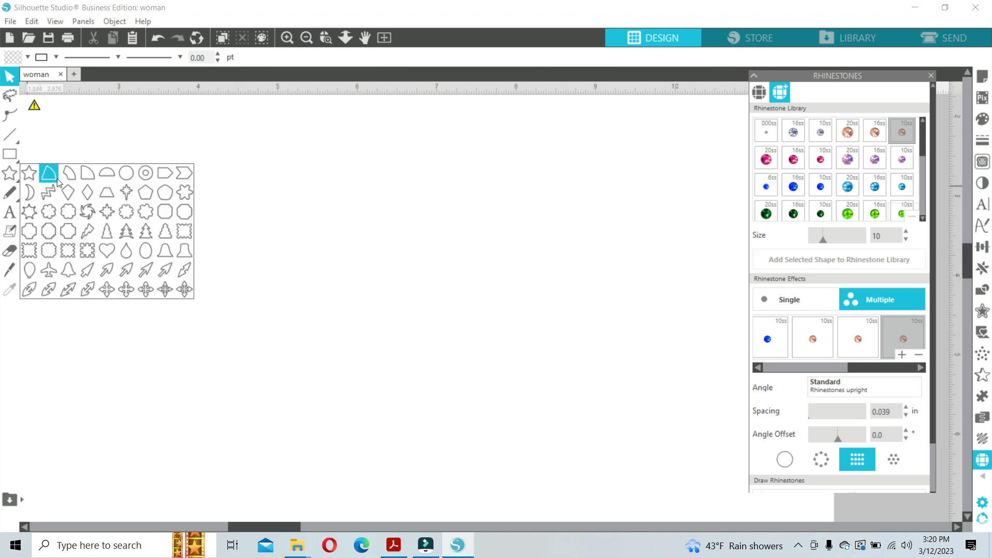
left_click(108, 253)
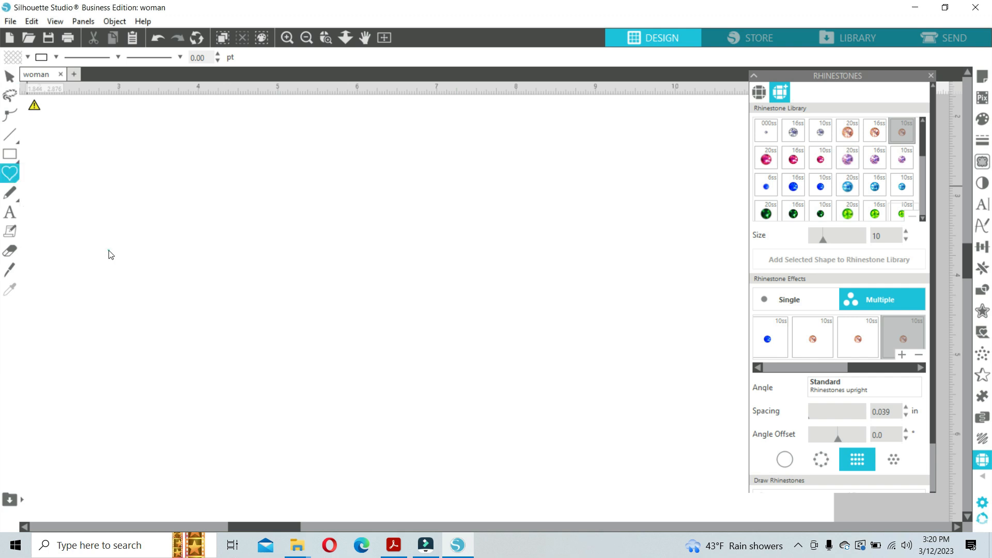
left_click_drag(380, 232, 393, 380)
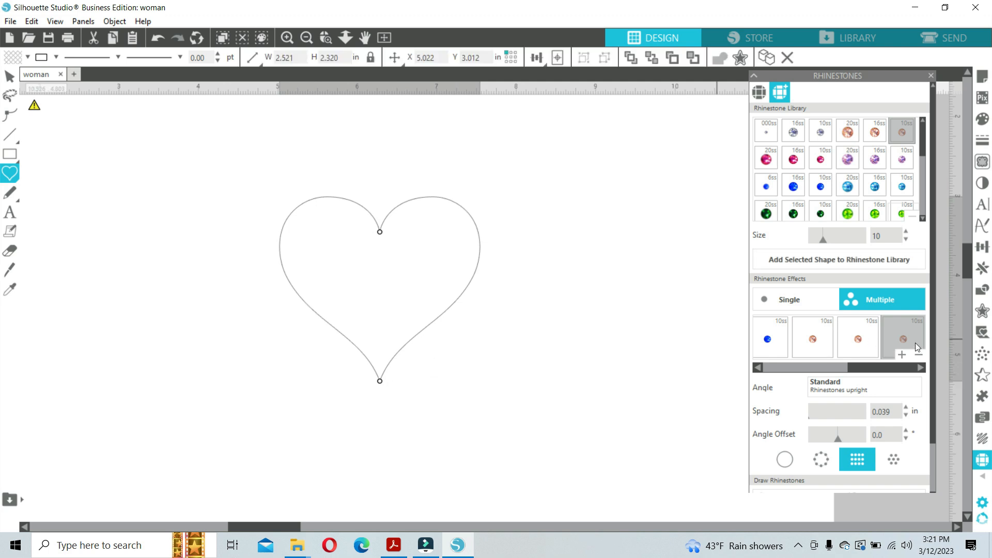
Remove all rhinestones from the Multiple effect's sequence
left_click(919, 355)
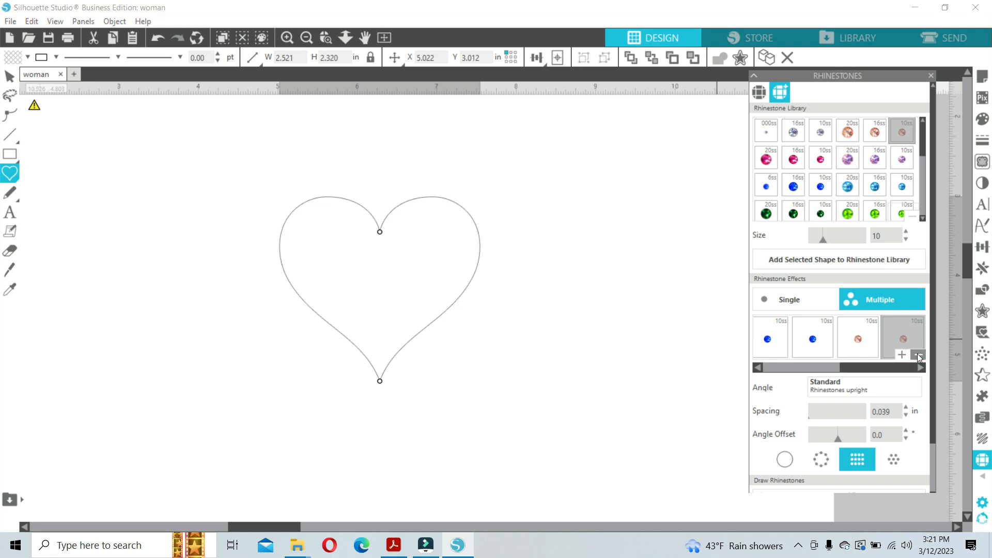
left_click(919, 355)
left_click(919, 356)
left_click(917, 356)
left_click(918, 355)
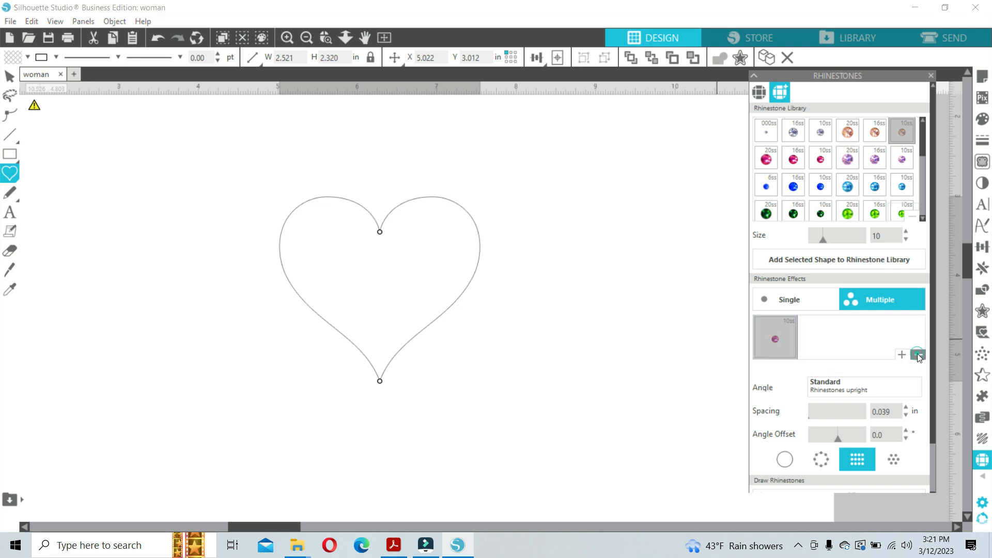
left_click(918, 356)
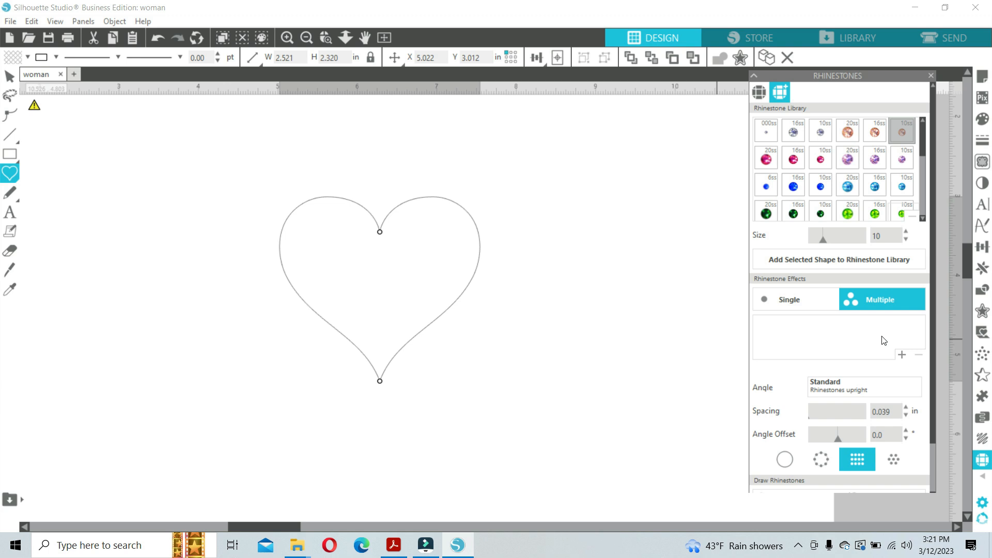
Build a new Multiple sequence from one dark pink 10ss and one blue 6ss library rhinestone
left_click(822, 162)
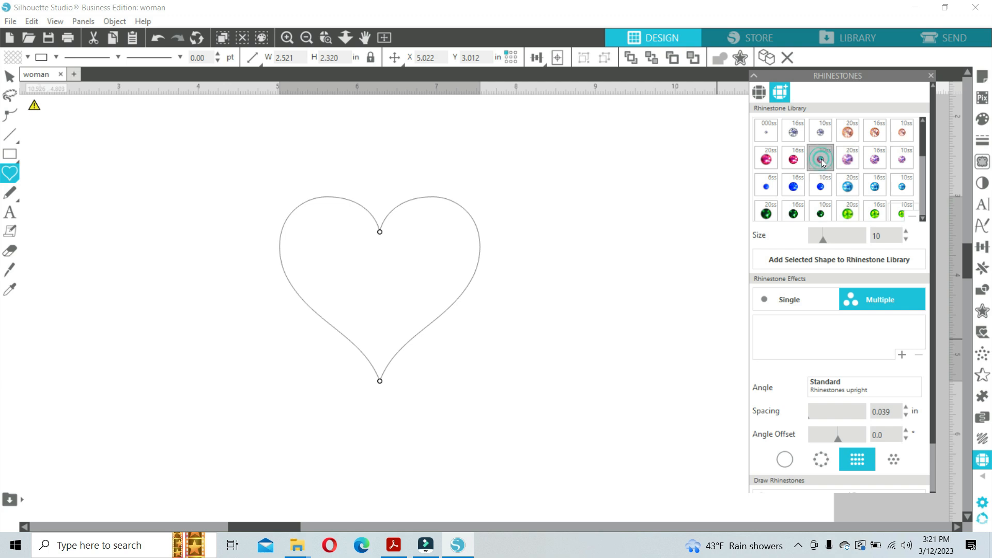
left_click(902, 355)
left_click(765, 184)
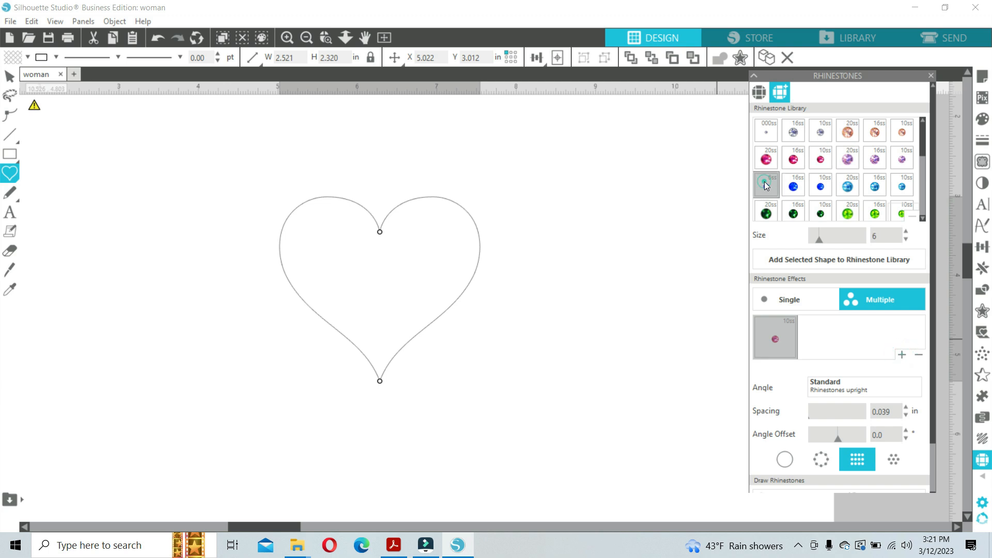
left_click(902, 355)
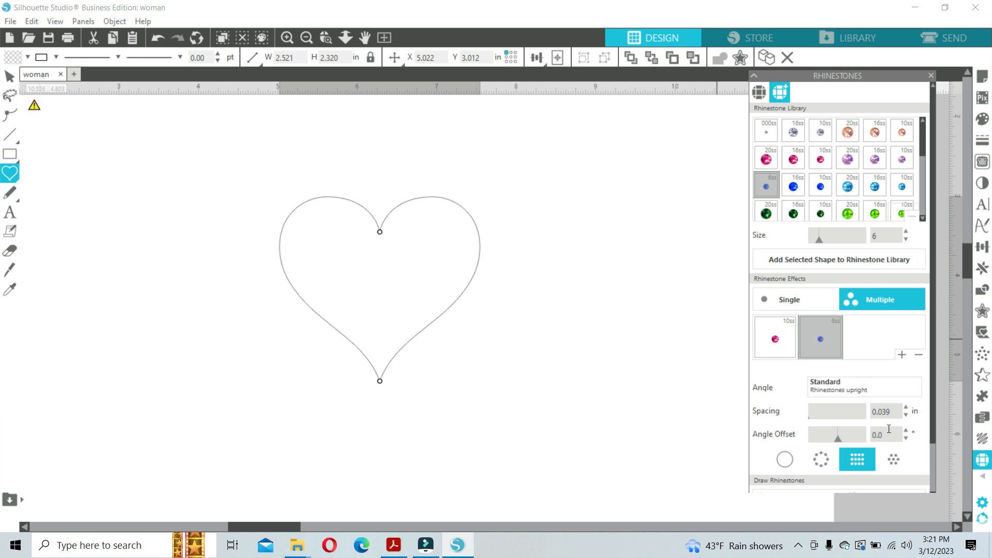
Set the rhinestone spacing to 0.015 in and apply the radial fill to the heart
left_click_drag(892, 416, 881, 416)
type("15")
left_click(895, 461)
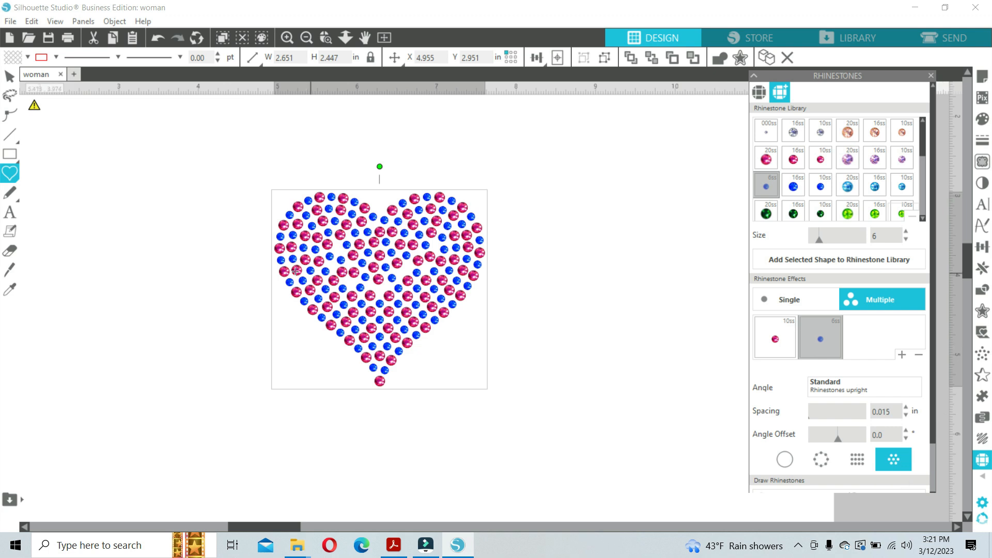
Place individual dark pink 10ss rhinestones in the gaps inside the heart with the Single Click tool
left_click(9, 77)
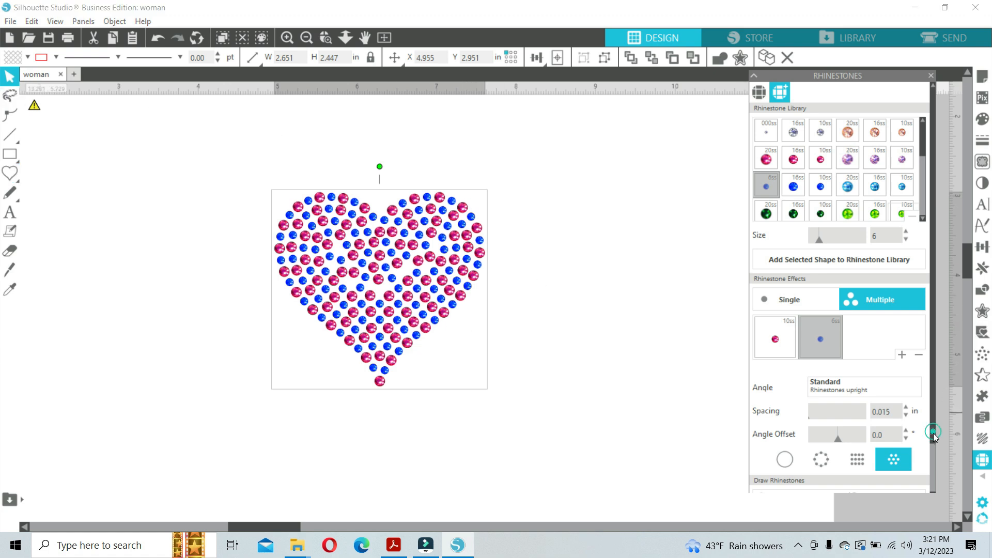
left_click_drag(933, 432, 935, 501)
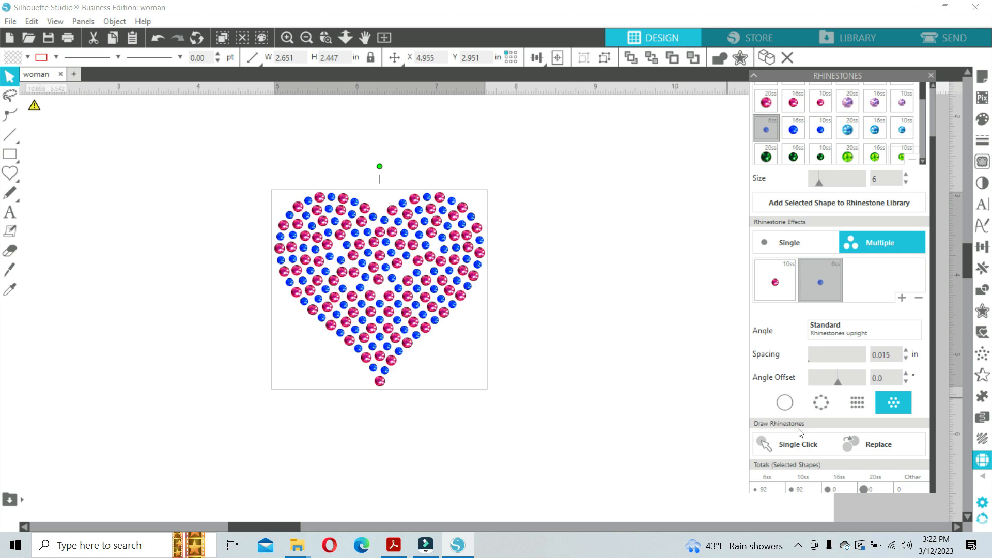
left_click(797, 448)
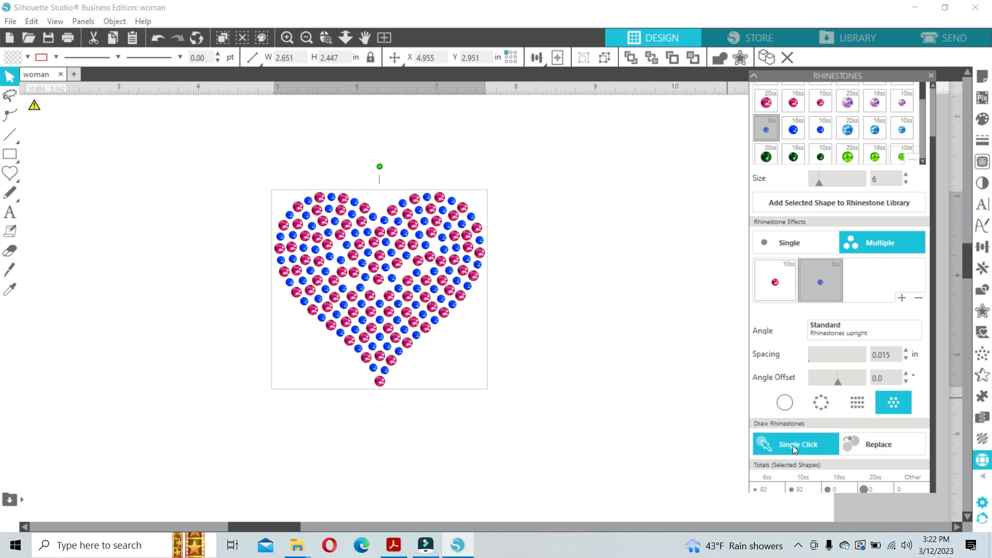
left_click(792, 445)
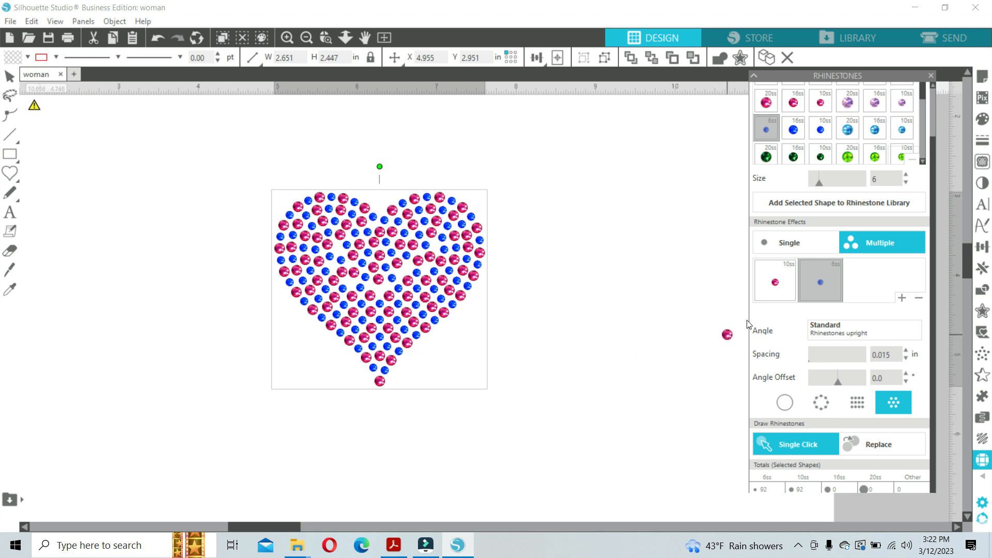
left_click(409, 273)
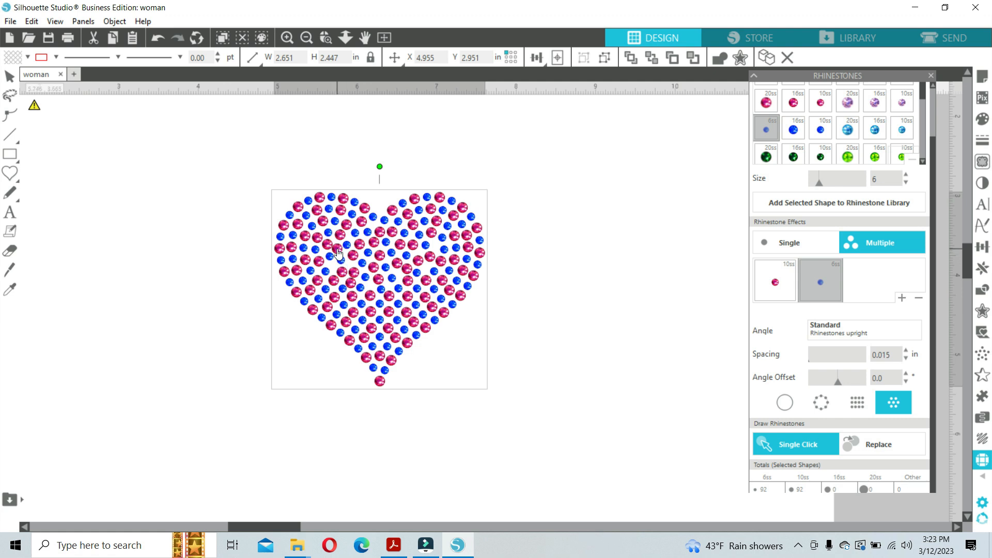
left_click_drag(339, 254, 338, 249)
Move the blue 6ss rhinestone to the front of the sequence and place individual blue rhinestones in the heart with Single Click
left_click(867, 453)
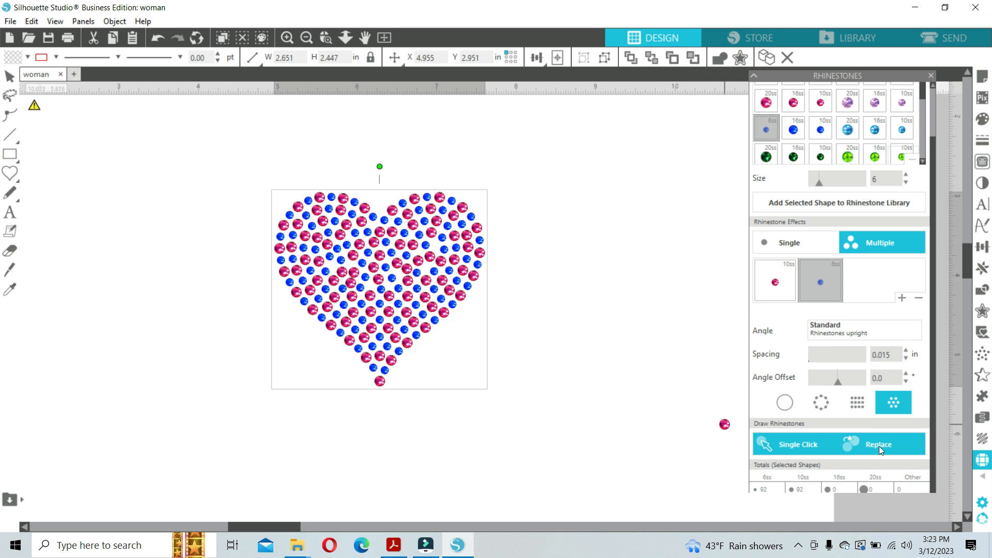
left_click(865, 450)
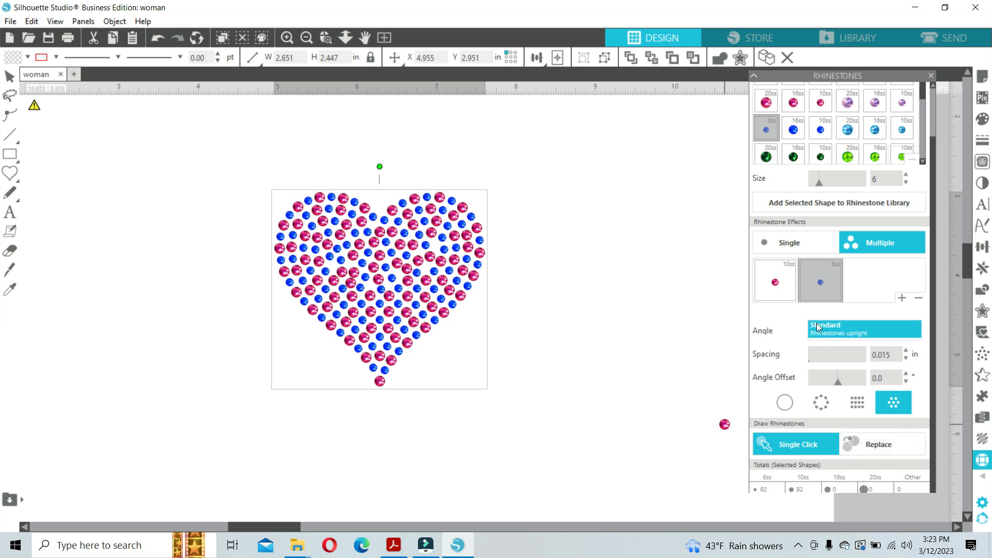
left_click_drag(822, 287, 773, 281)
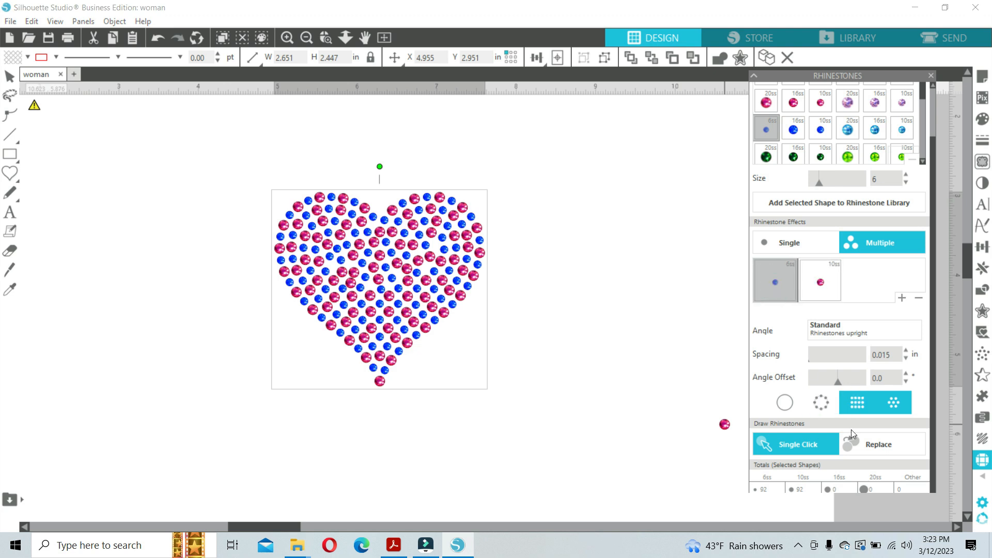
left_click(858, 446)
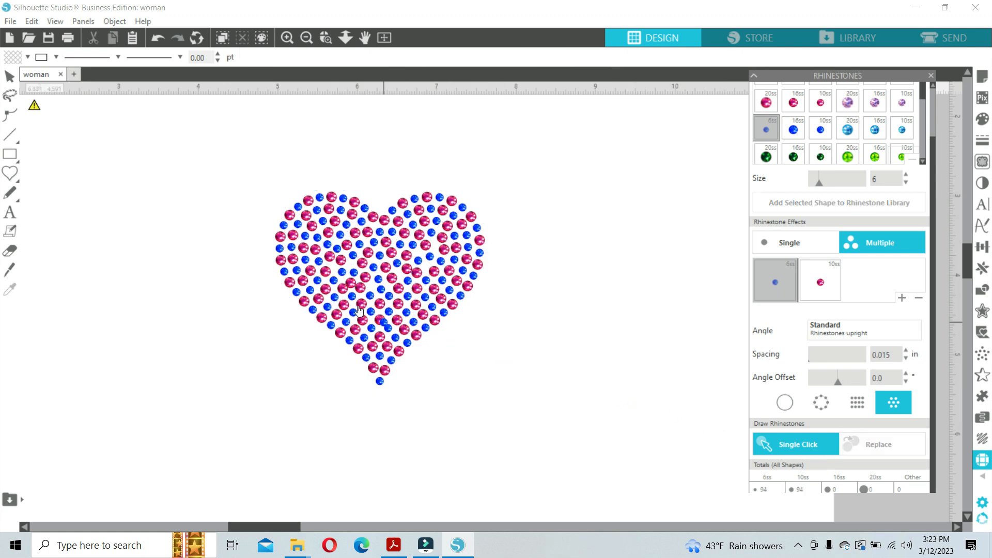
left_click(407, 270)
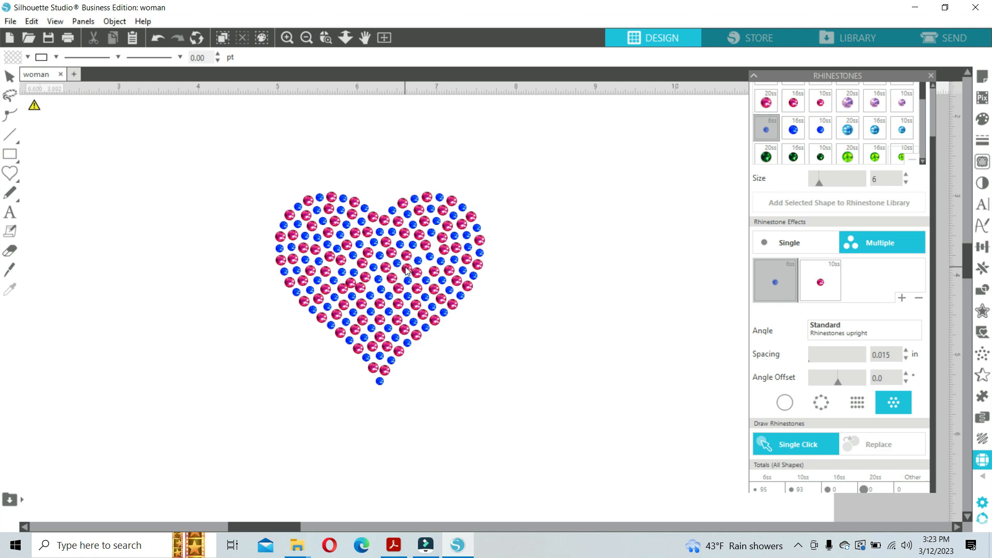
key("Escape")
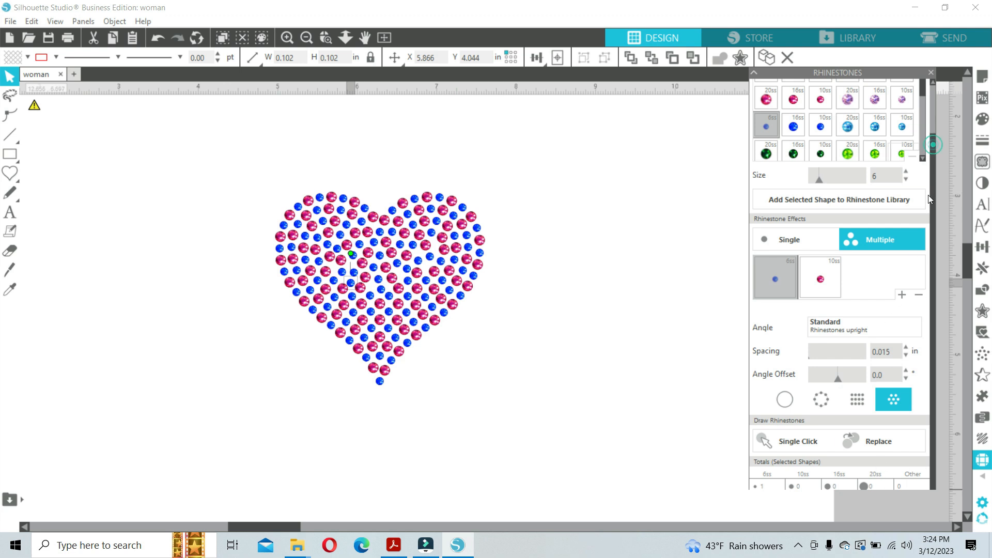
Select all of the heart's rhinestones and pick the pinkish-red 6ss rhinestone at the end of the library
mouse_move(877, 75)
left_mouse_down()
mouse_move(892, 99)
mouse_move(864, 74)
left_mouse_up()
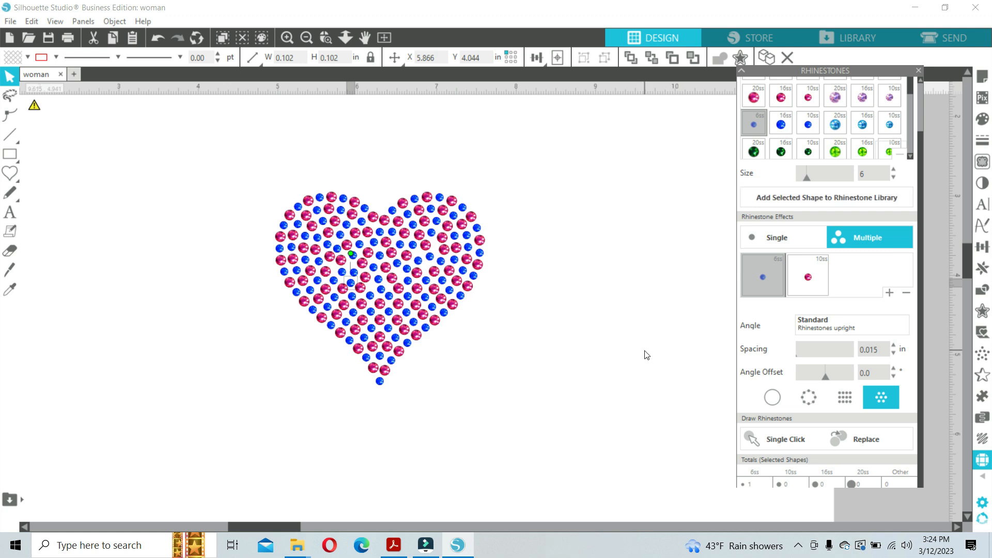
left_click(454, 412)
left_click_drag(492, 419, 247, 162)
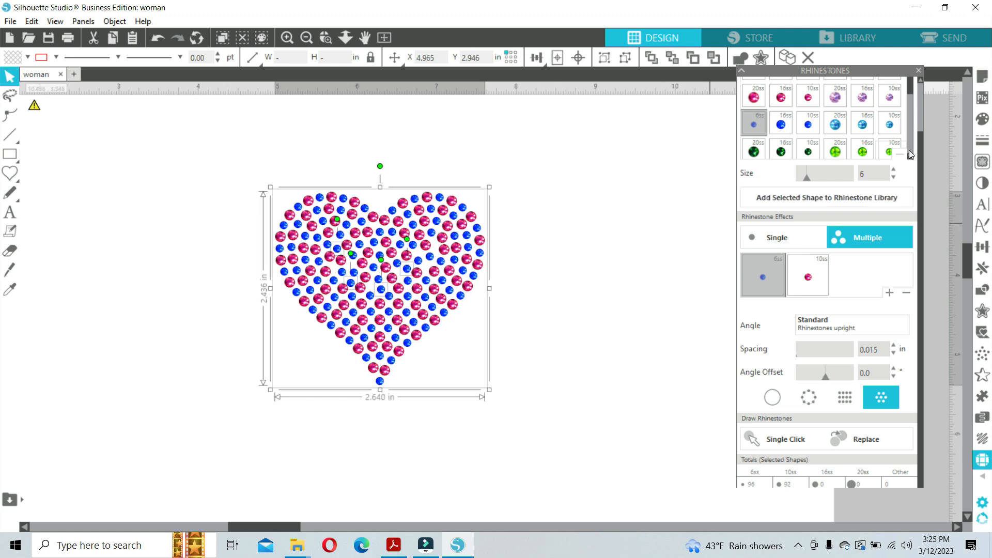
left_click_drag(909, 88, 912, 158)
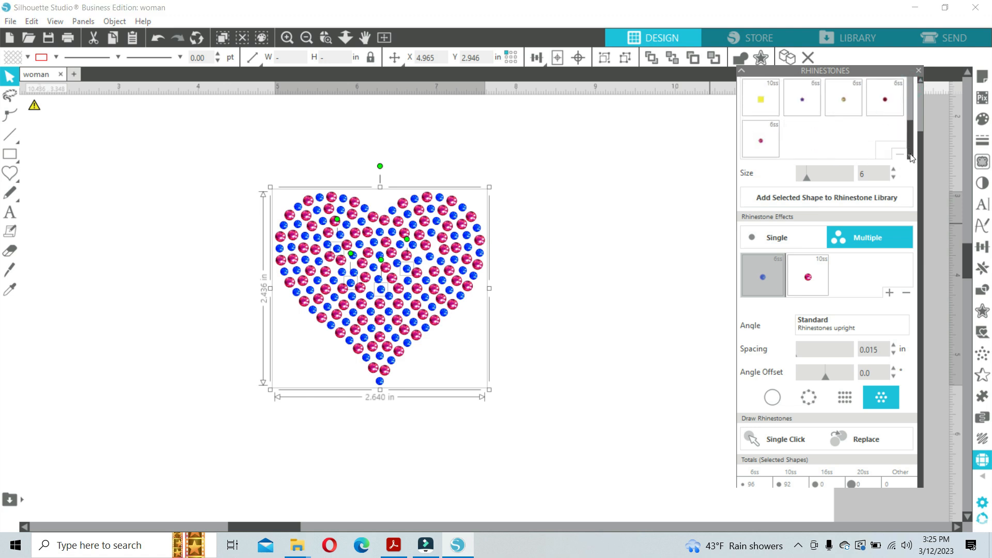
left_click(762, 145)
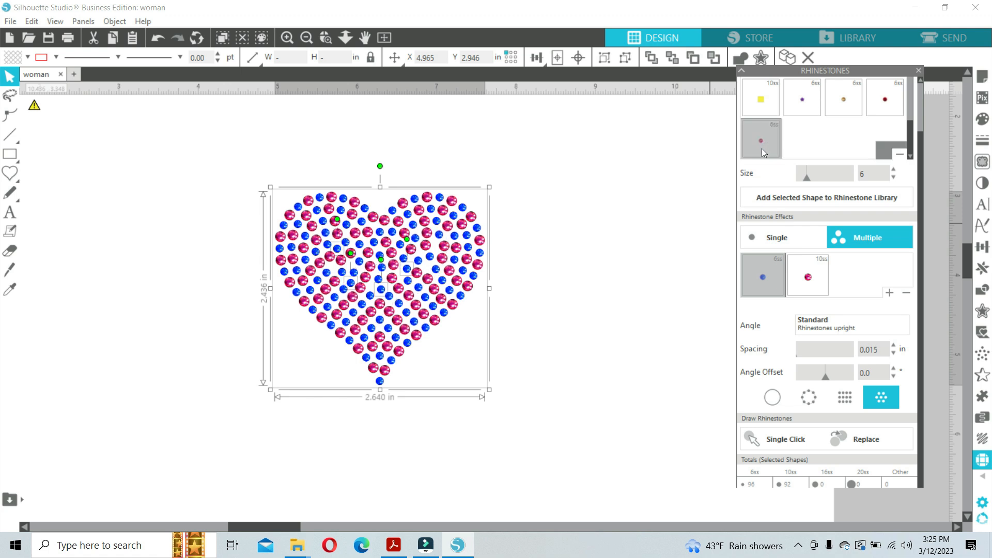
Draw a second heart about 1.42 in wide beside the rhinestone heart and apply the single-rhinestone radial fill with the pinkish-red 6ss stone
left_click(555, 254)
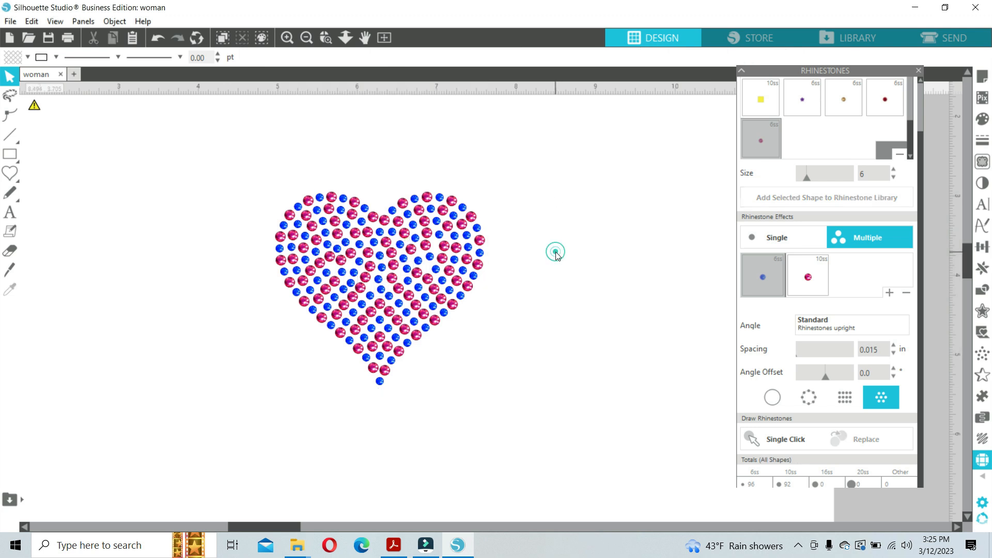
left_click(9, 174)
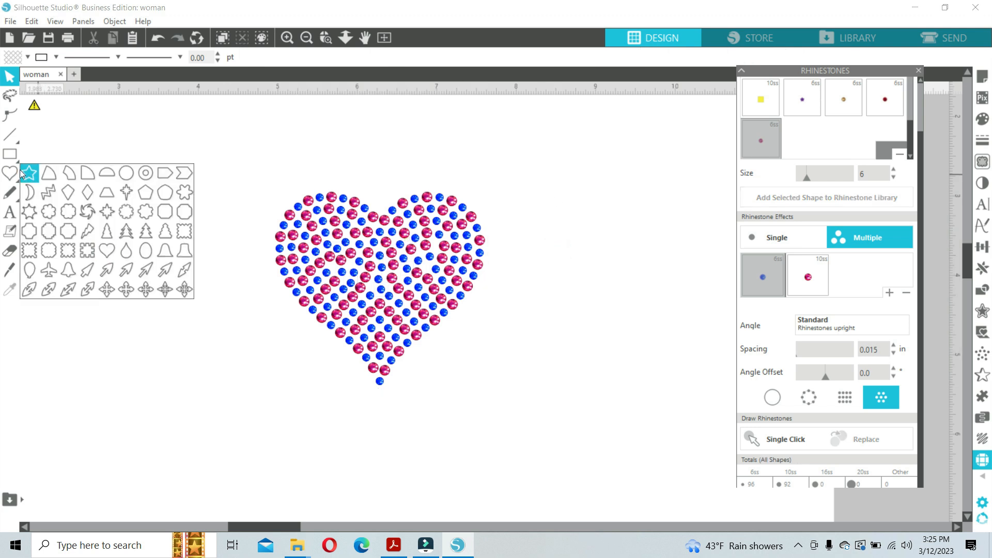
left_click(109, 252)
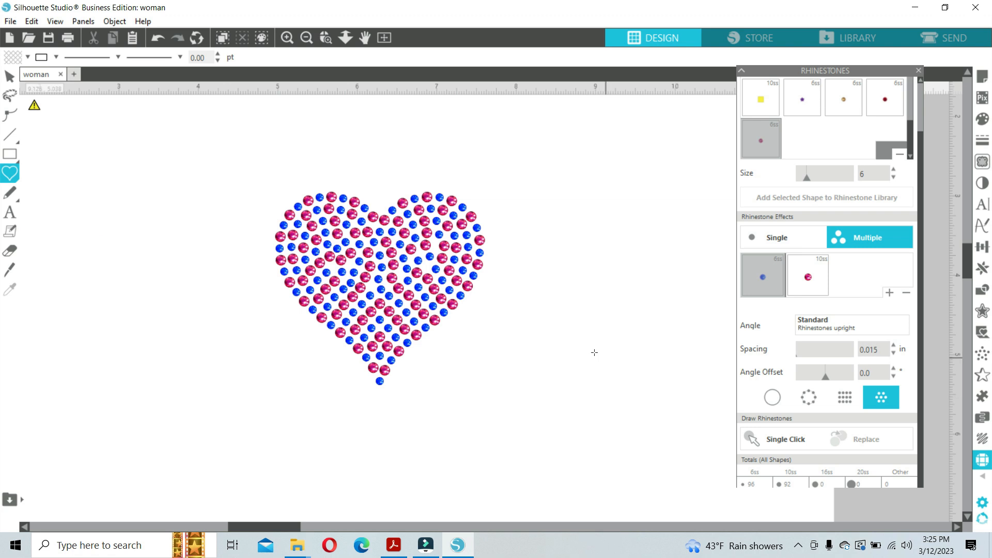
left_click_drag(594, 353, 597, 435)
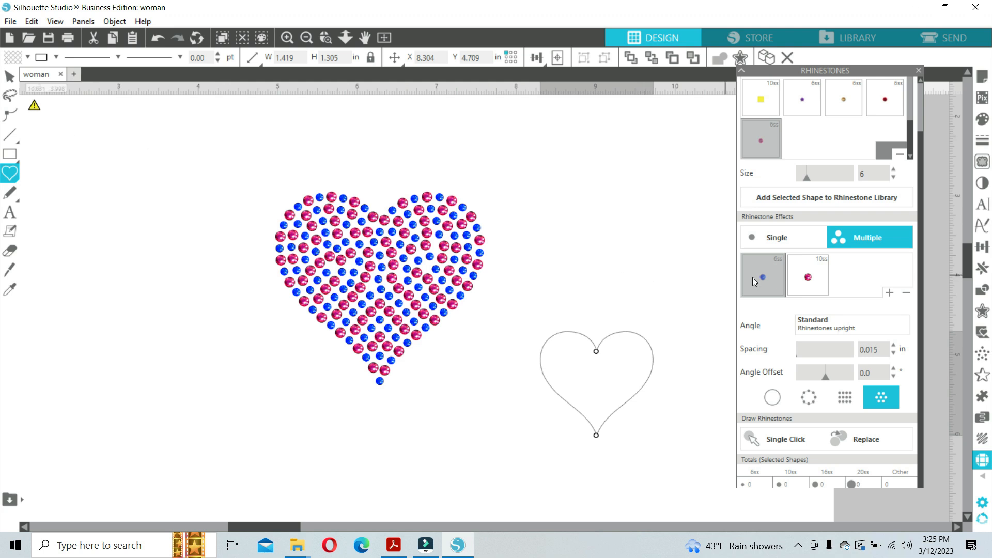
left_click(789, 236)
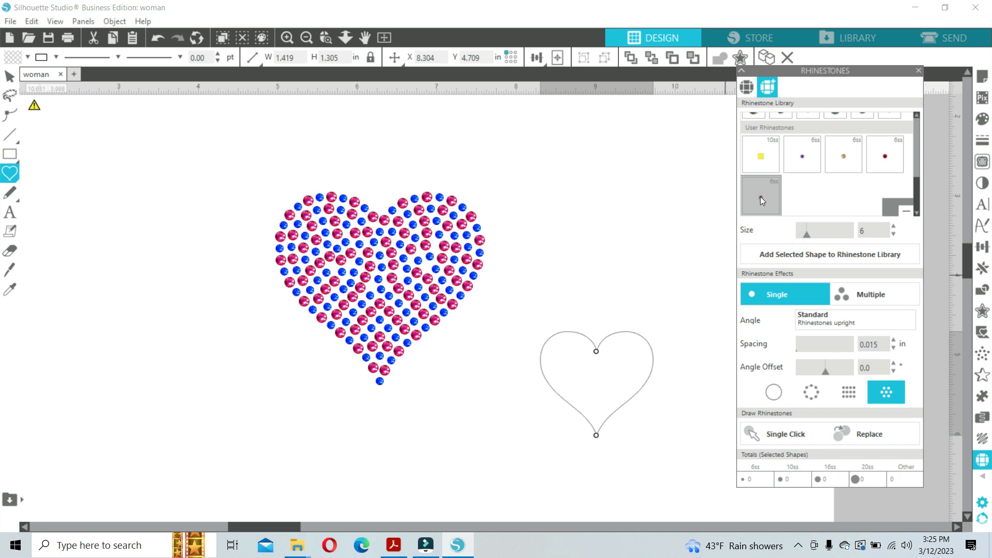
left_click(884, 392)
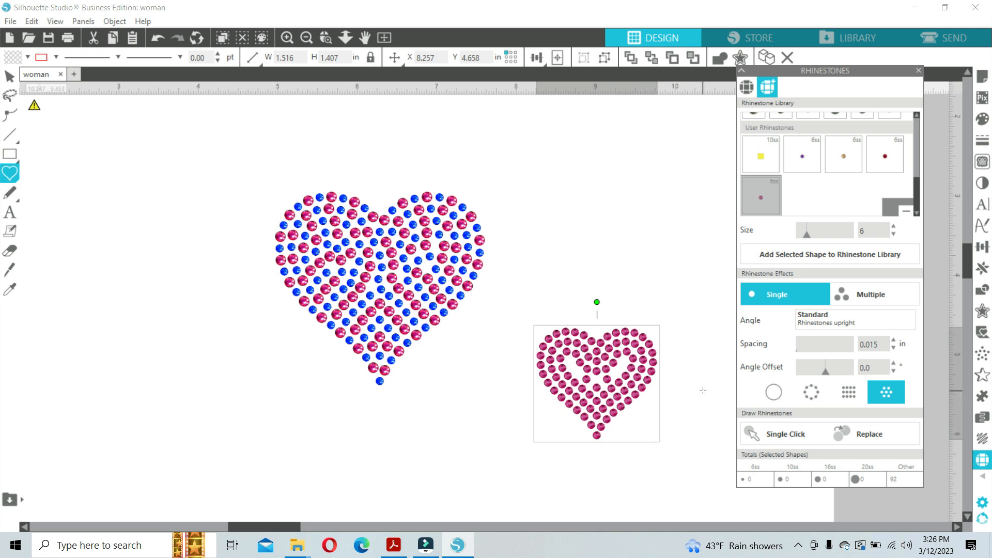
Switch the small heart to the multiple effect, add the pinkish-red 6ss rhinestone, and remove the blue 6ss and pink 10ss stones from the sequence
left_click(868, 292)
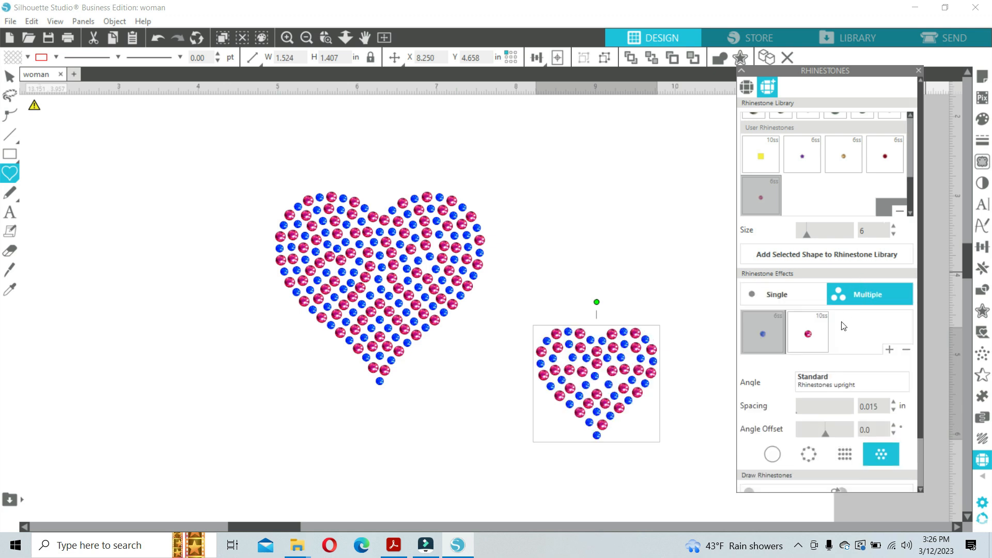
left_click(889, 350)
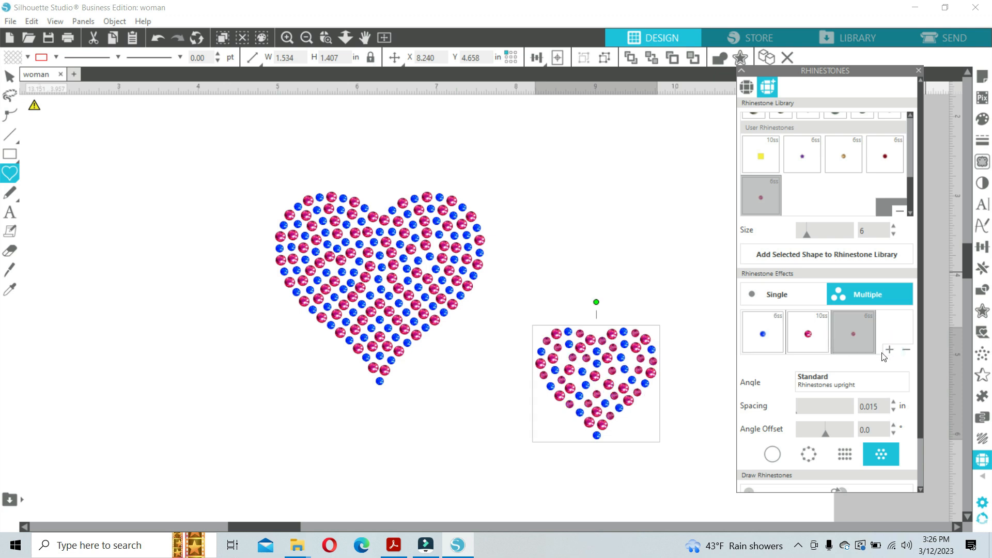
left_click(774, 335)
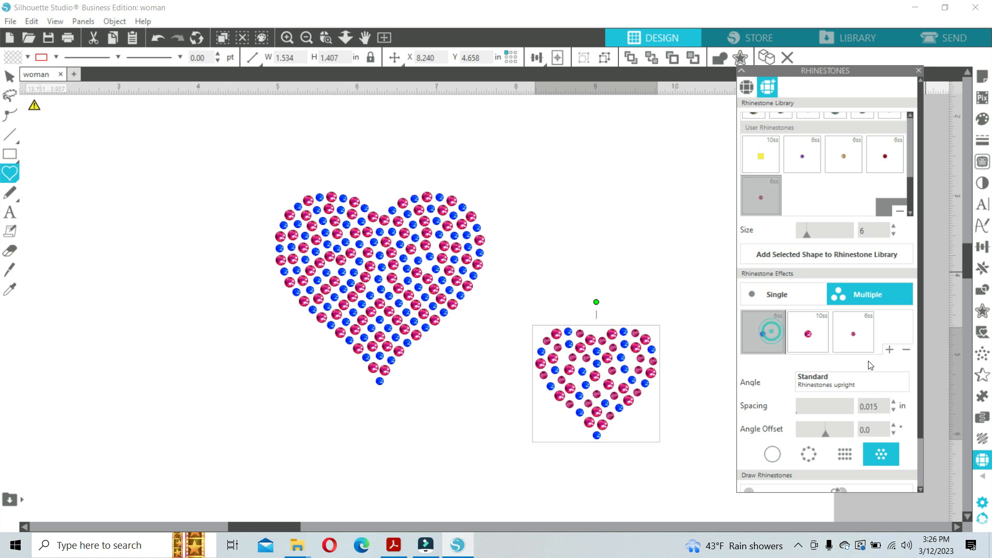
left_click(906, 350)
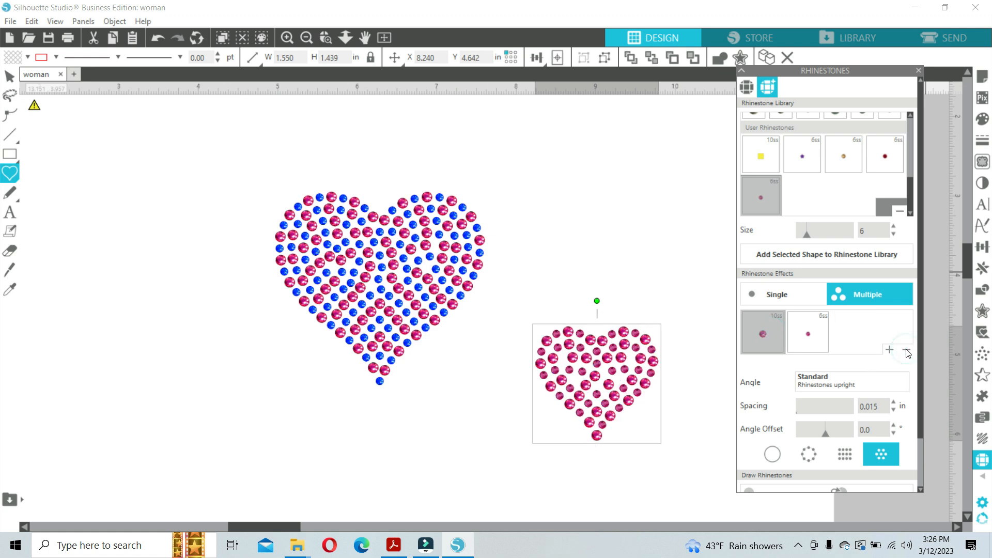
left_click(758, 331)
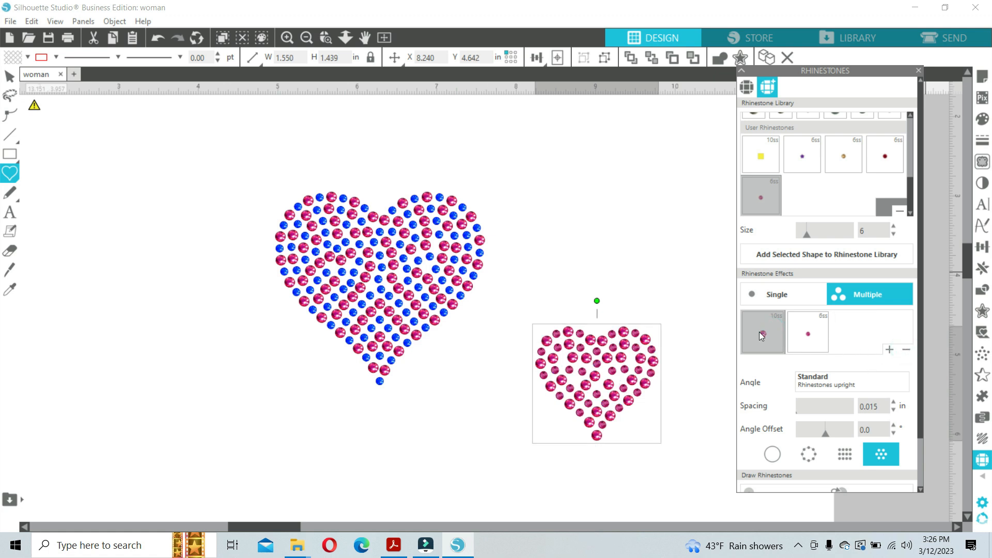
left_click(906, 350)
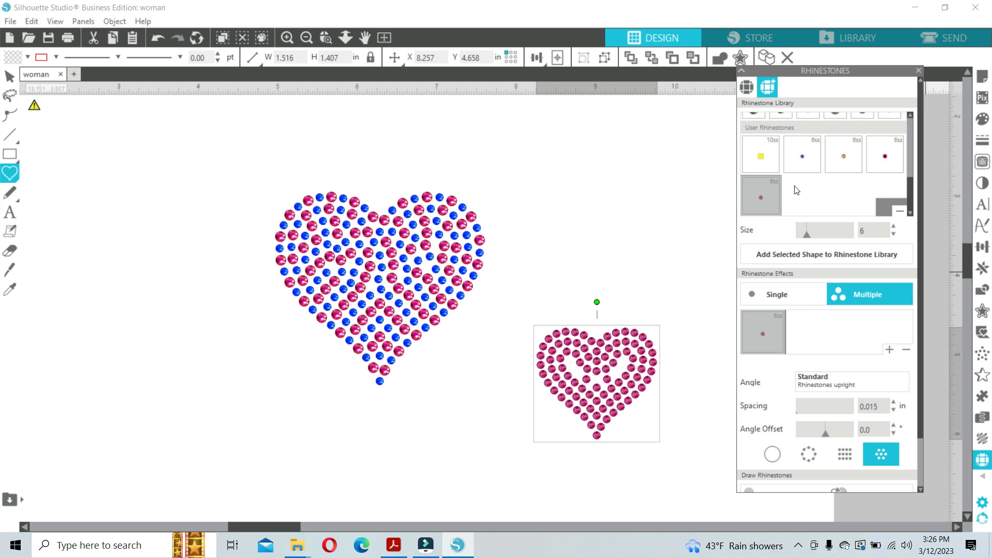
Add the light green 10ss rhinestone from the library as the second stone in the small heart's sequence
scroll(793, 177, "up", 3)
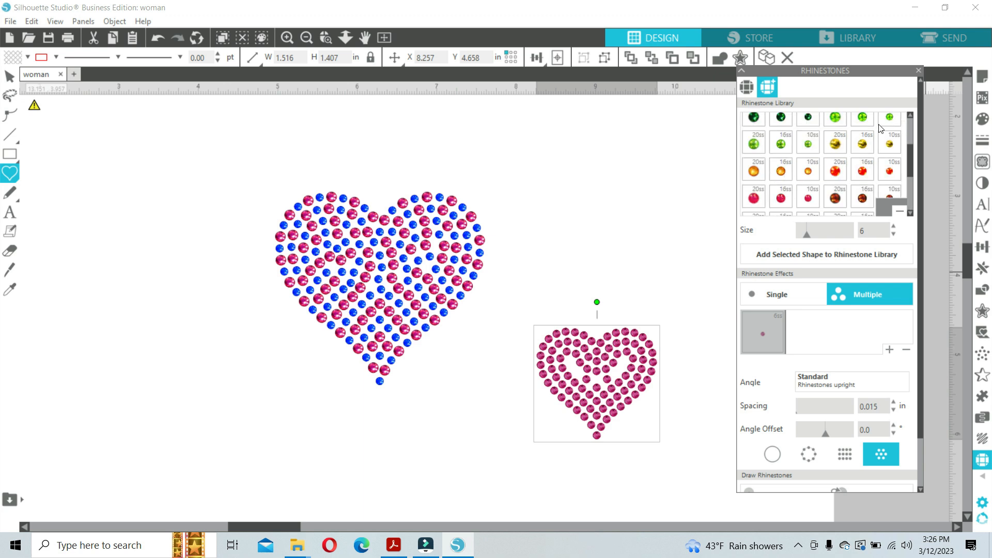
left_click(810, 145)
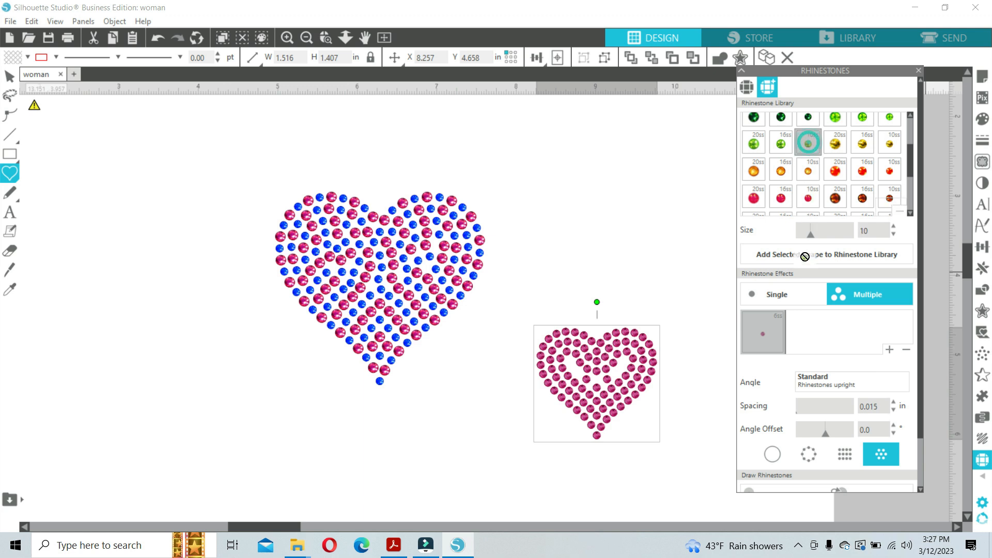
left_click(808, 335)
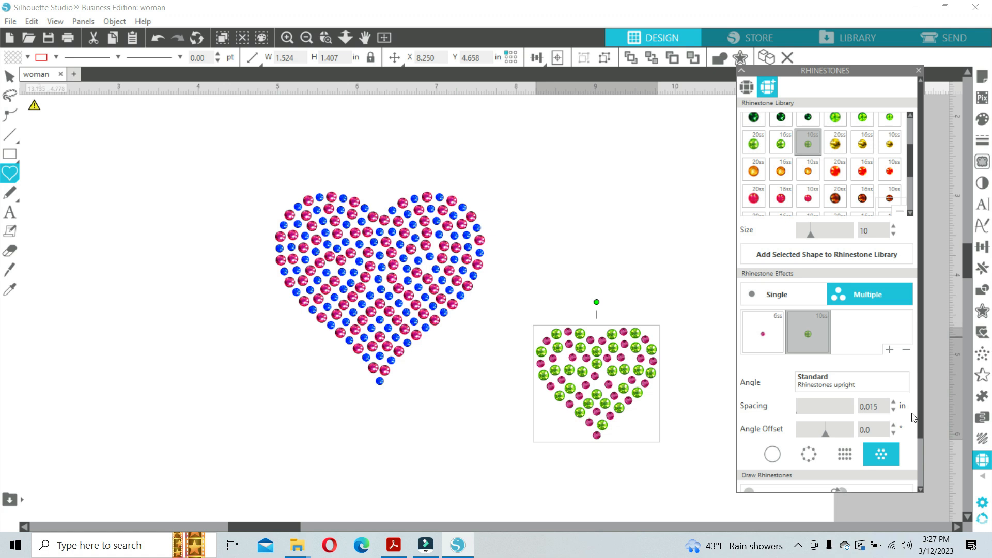
Resize the gold 16ss library rhinestone to size 6 and add it to the small heart's sequence
left_click_drag(921, 430, 926, 504)
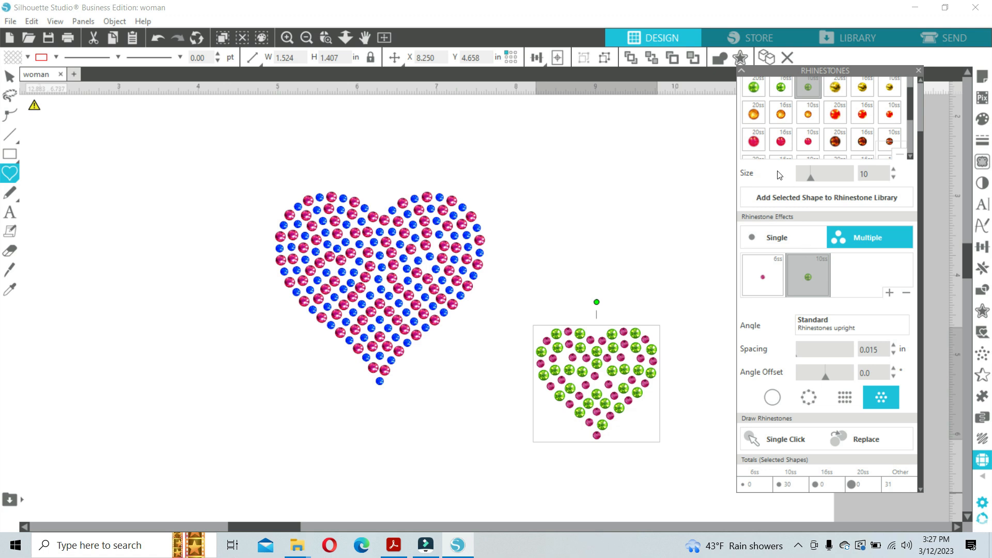
scroll(806, 148, "up", 1)
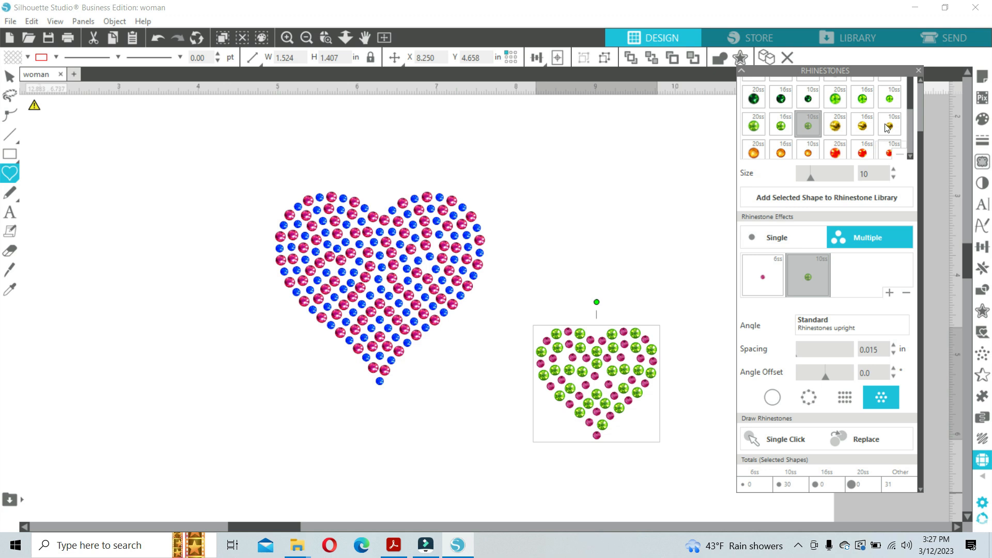
left_click(867, 127)
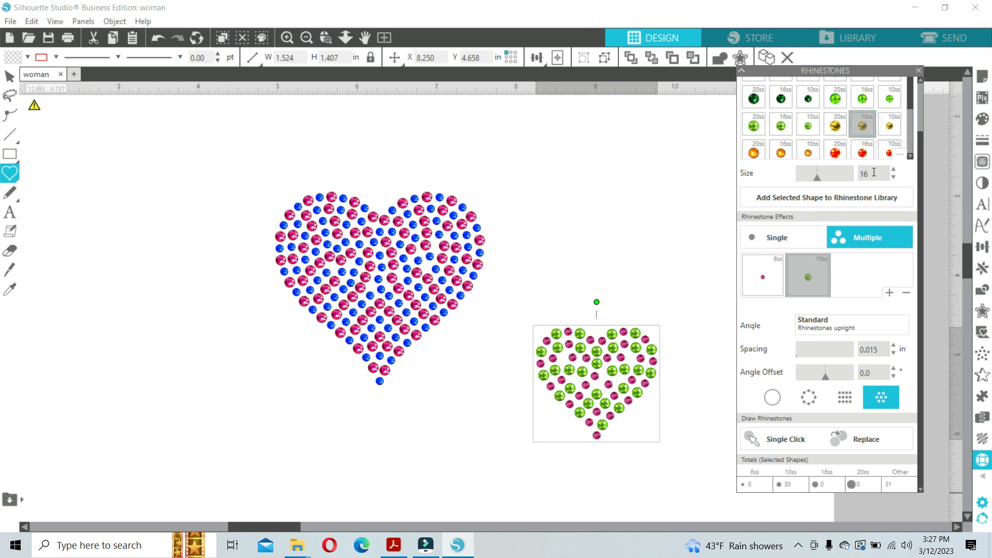
double_click(873, 174)
type("6")
key("Return")
left_click(890, 294)
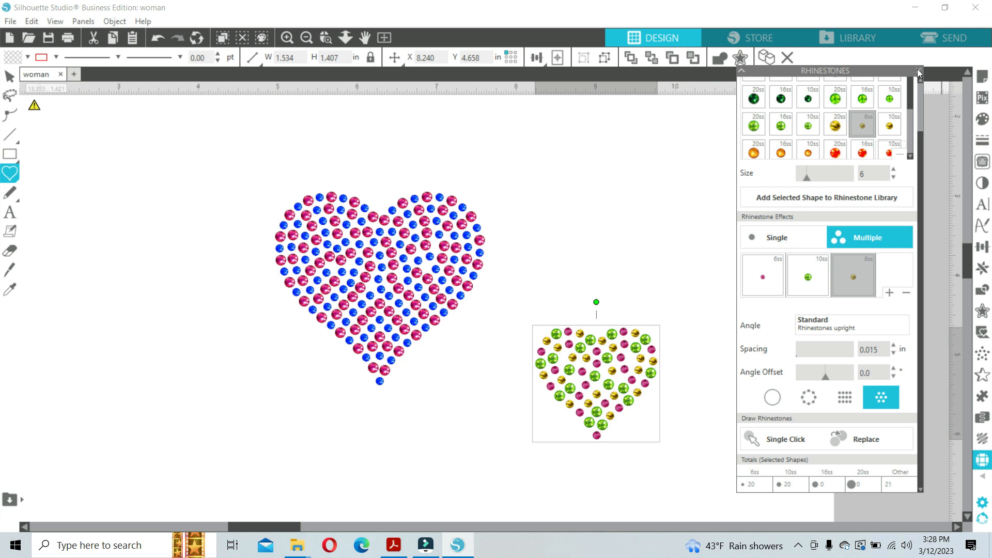
Move the Rhinestones panel farther from the design and delete the small rhinestone heart
left_click_drag(783, 73, 852, 101)
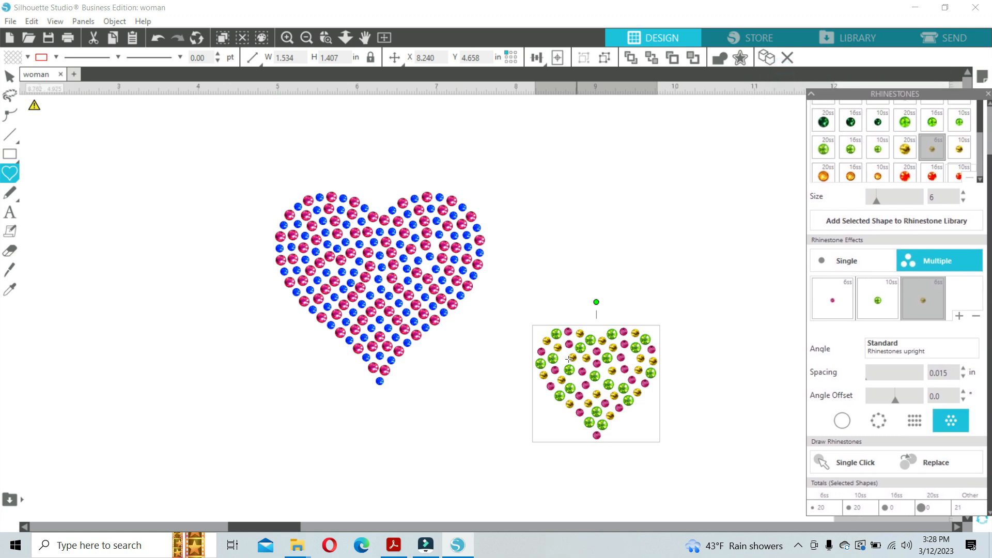
key("Delete")
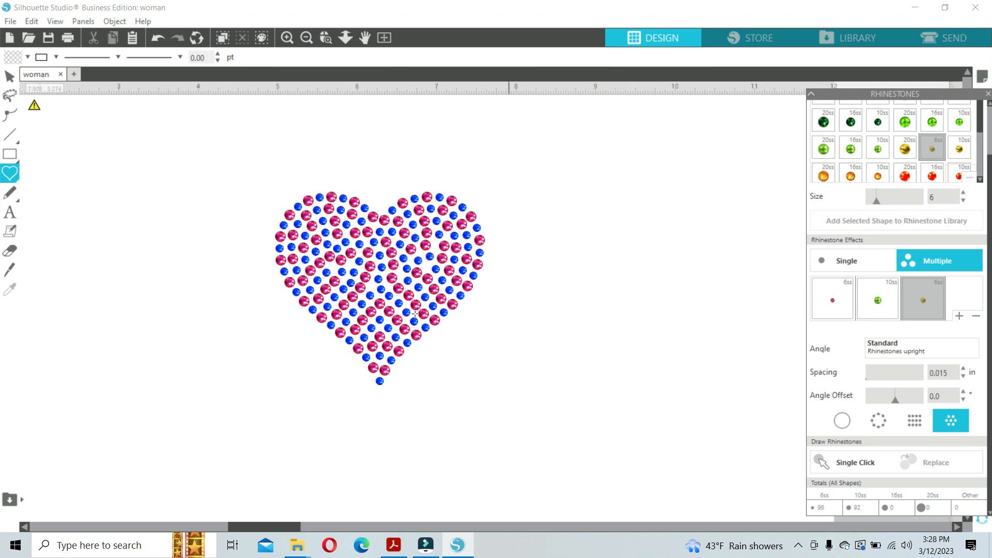